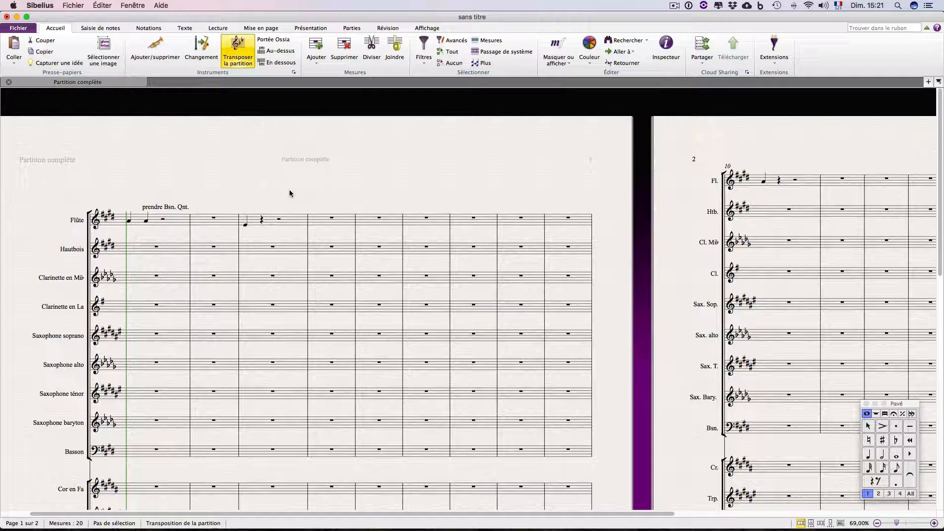
# - Add an ossia staff above the Flûte staff spanning measures 4 to 6
pyautogui.click(327, 224)
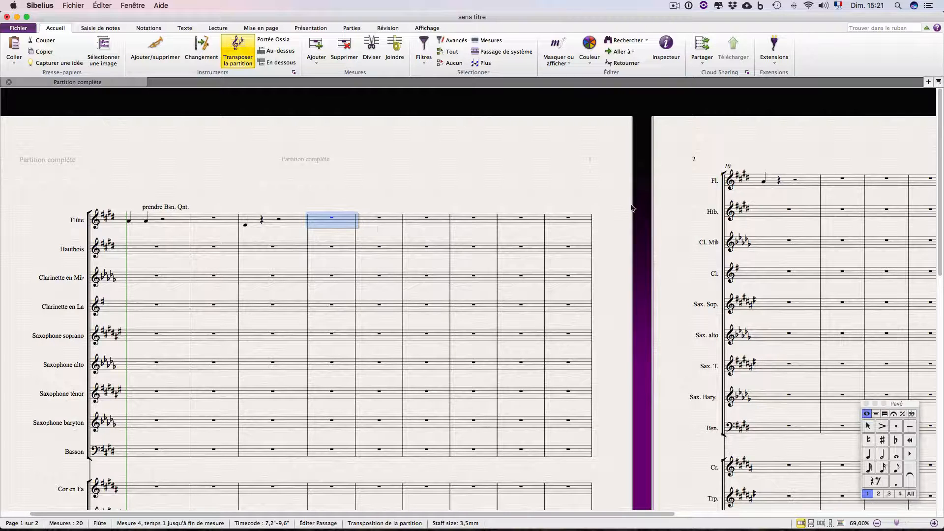
pyautogui.keyDown('shift'); pyautogui.click(413, 220); pyautogui.keyUp('shift')
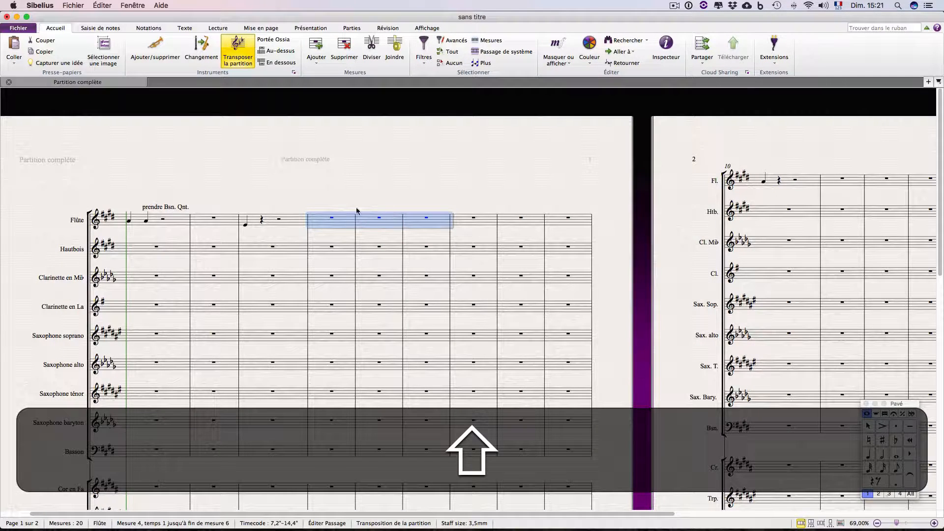
pyautogui.click(284, 53)
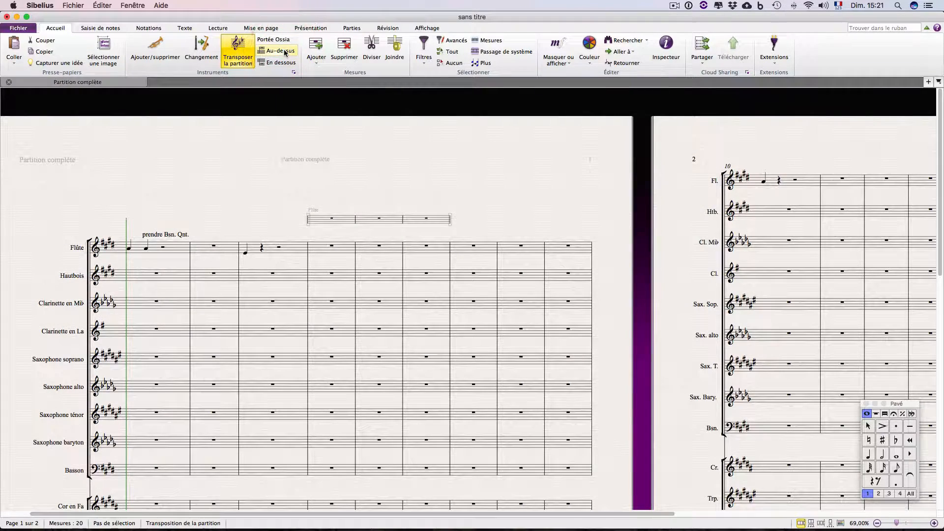
# - Cut the instrument change that ends the ossia staff at measure 7
pyautogui.scroll(5, 382, 211)
pyautogui.scroll(3, 382, 213)
pyautogui.hscroll(-5, 382, 212)
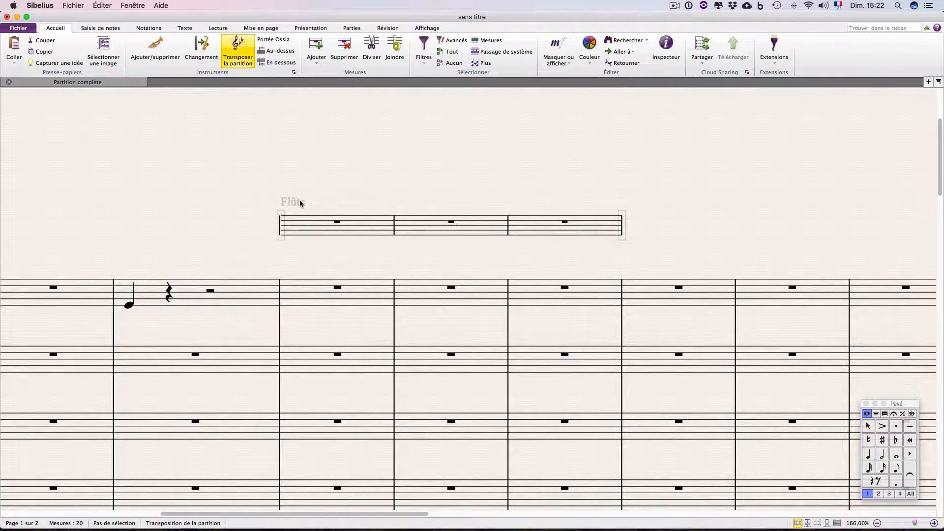
pyautogui.hscroll(-5, 299, 203)
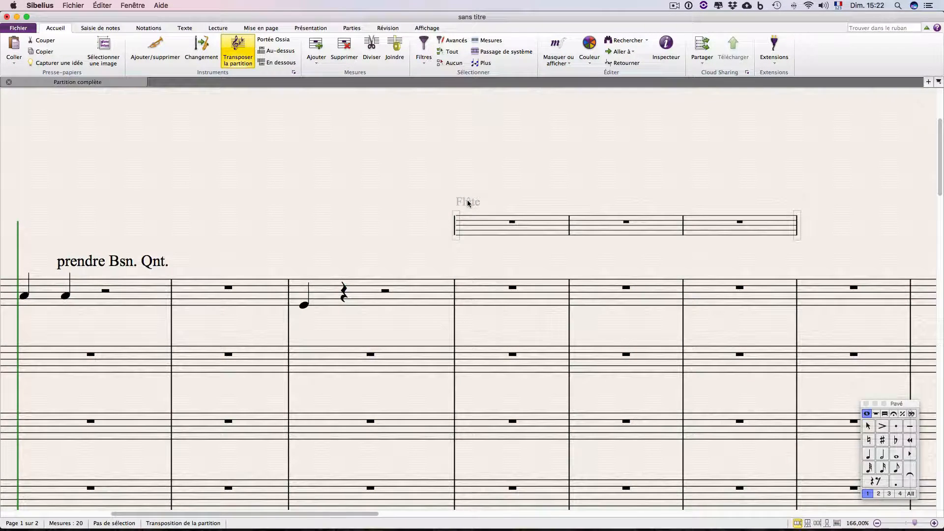
pyautogui.click(481, 225)
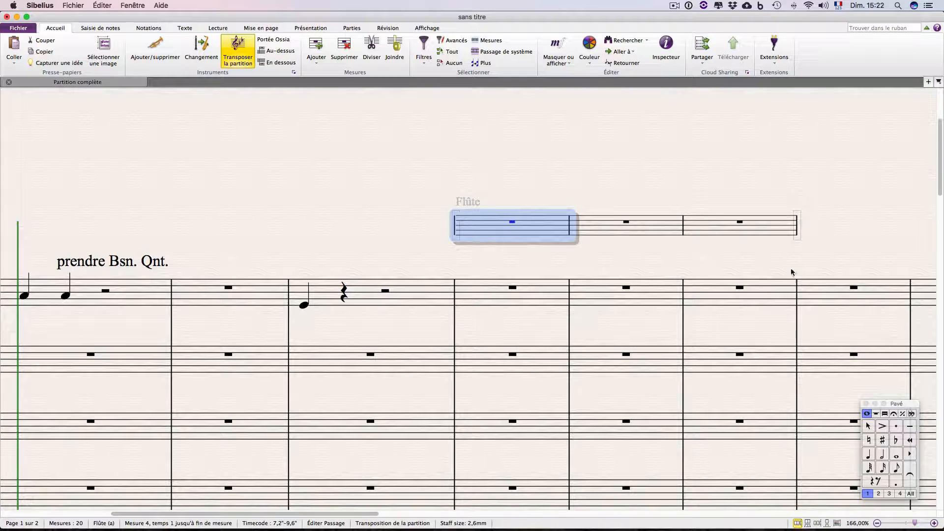
pyautogui.click(799, 236)
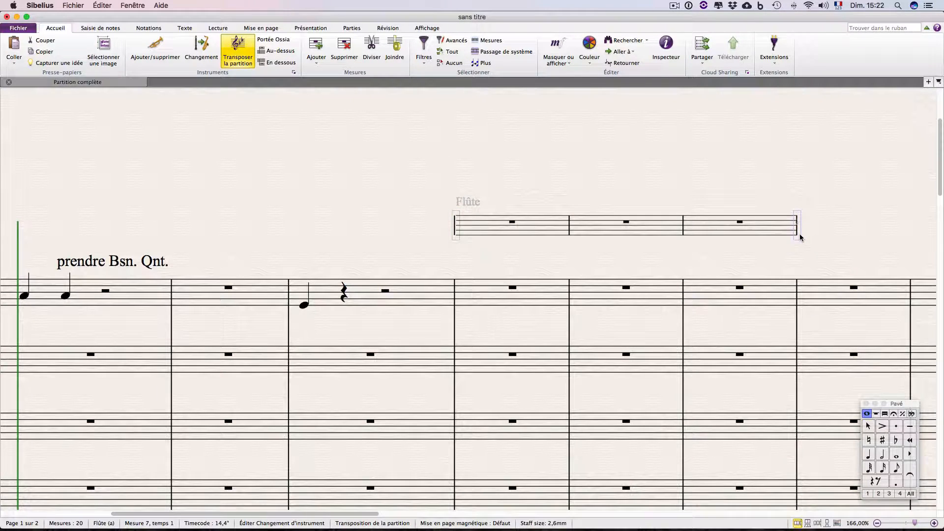
pyautogui.press('super+x')
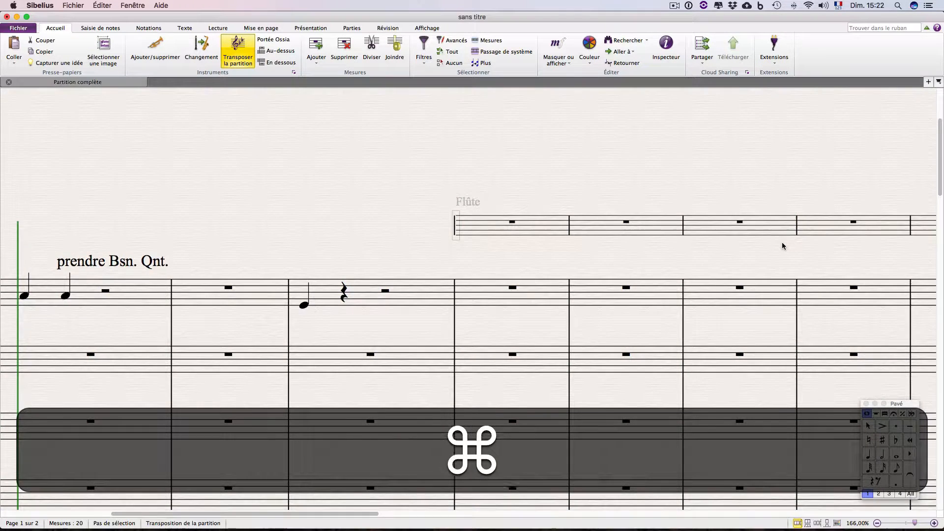
# - Paste the cut instrument change into measure 7 of the ossia staff, then select it at the staff's end
pyautogui.scroll(-4, 782, 242)
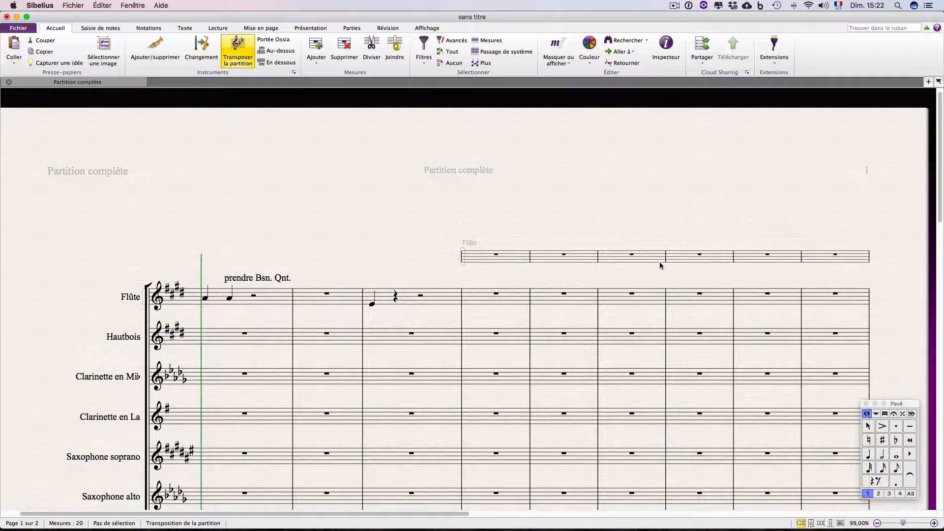
pyautogui.click(672, 261)
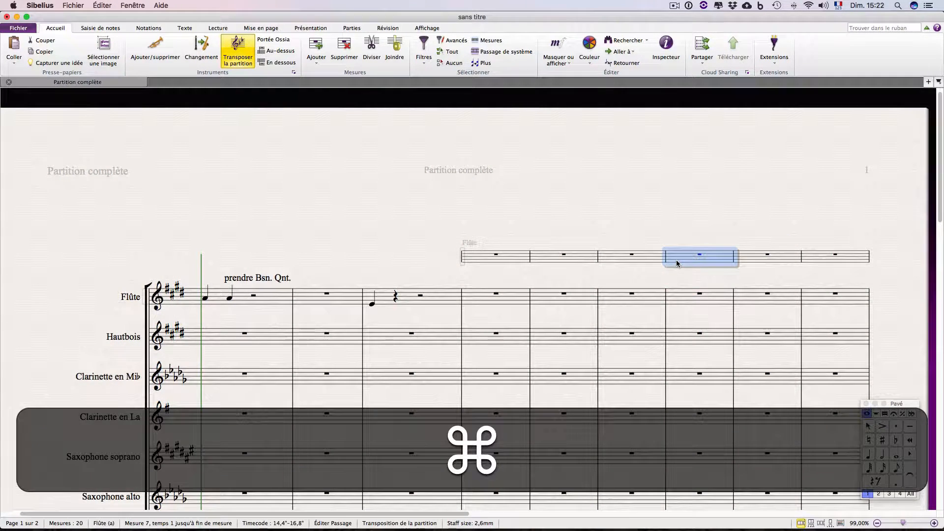
pyautogui.press('super+v')
pyautogui.click(662, 274)
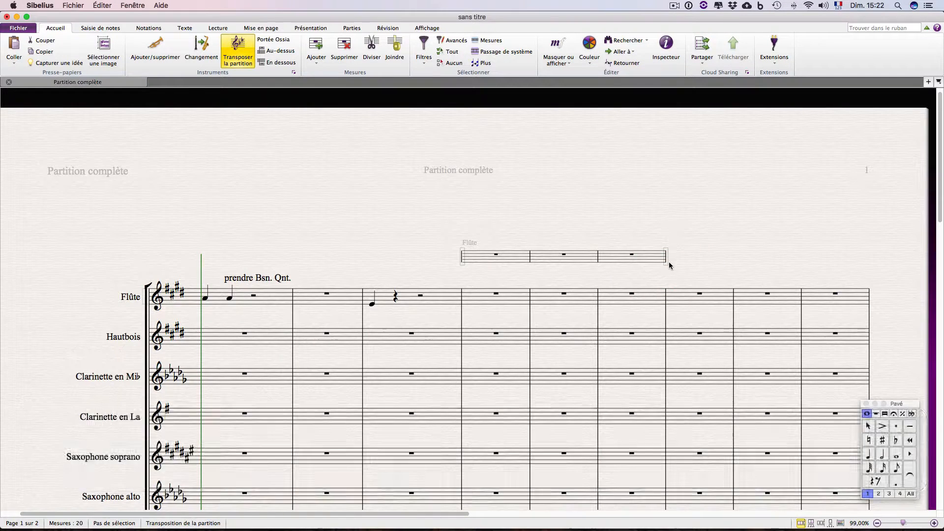
pyautogui.scroll(3, 664, 261)
pyautogui.click(748, 228)
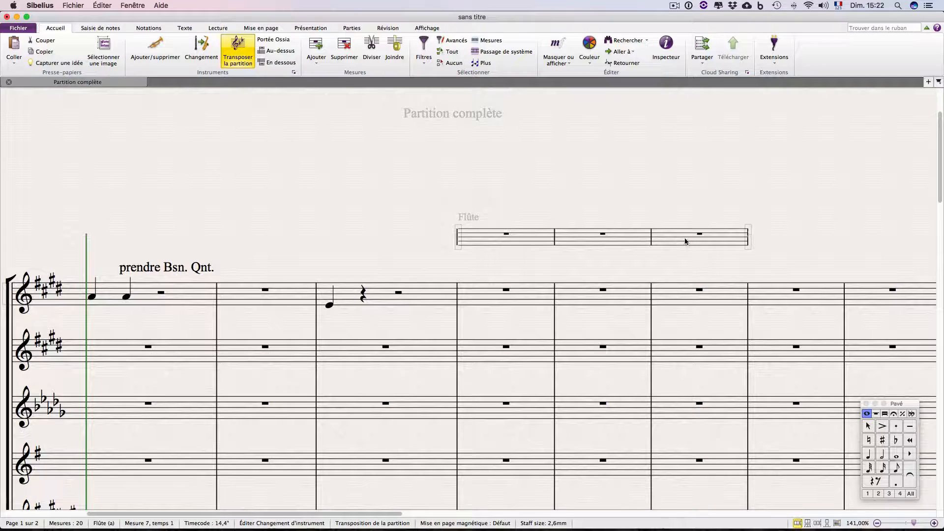
pyautogui.scroll(-3, 536, 237)
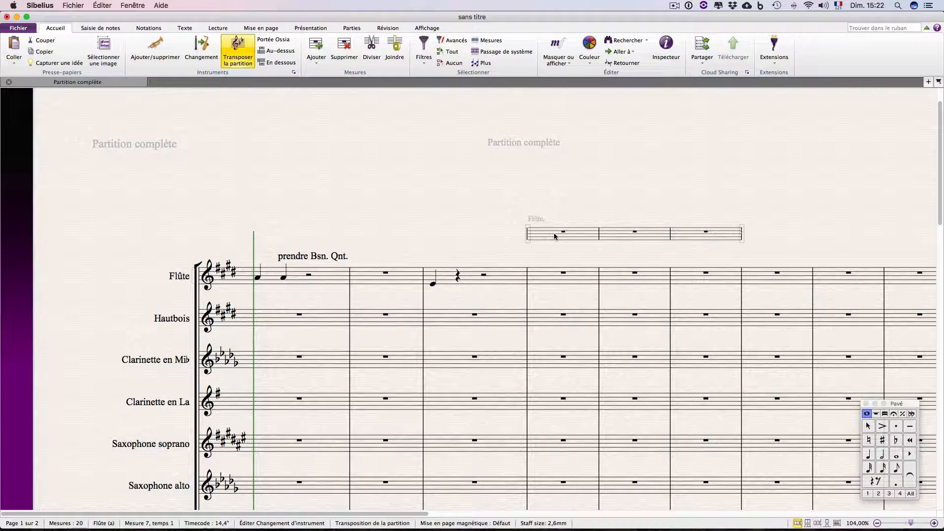
# - Examine the staff size options for Flûte (a) in the list of staves in the score, keeping Petit 2,6mm
pyautogui.click(145, 58)
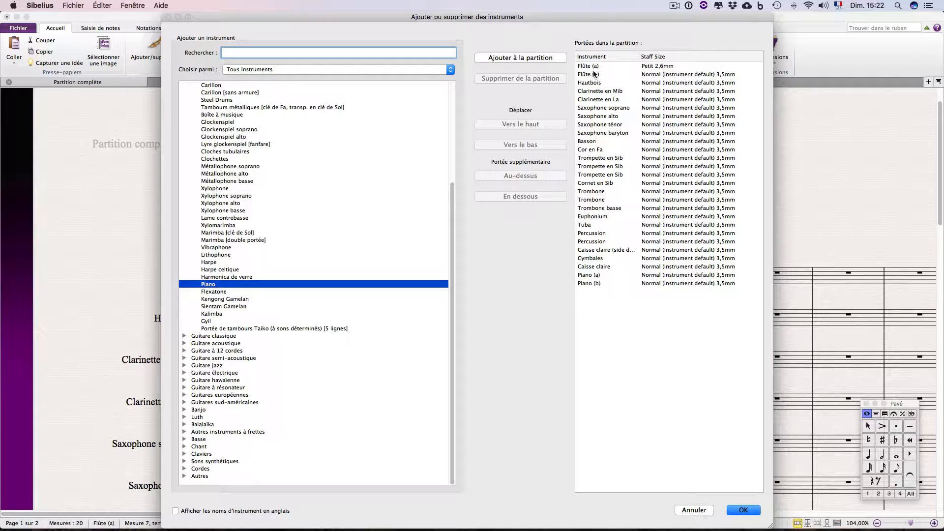
pyautogui.click(662, 67)
pyautogui.click(677, 68)
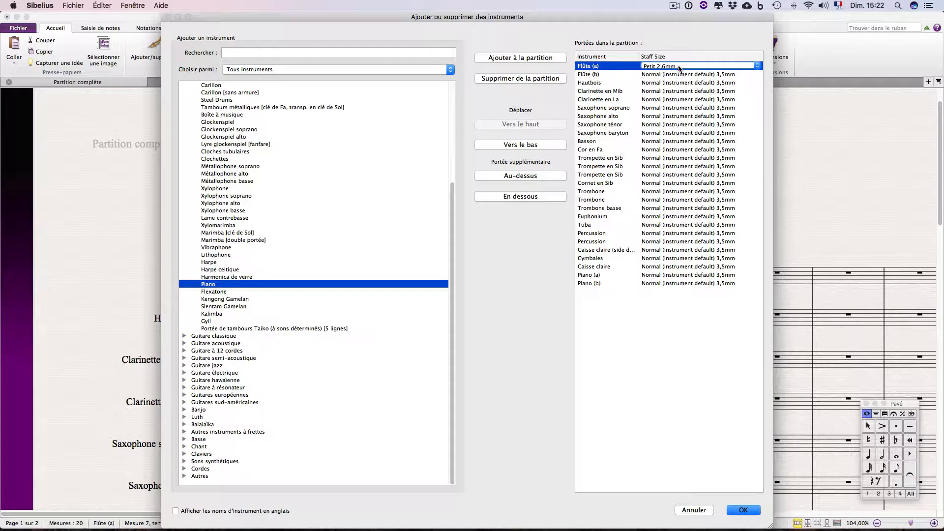
pyautogui.click(680, 67)
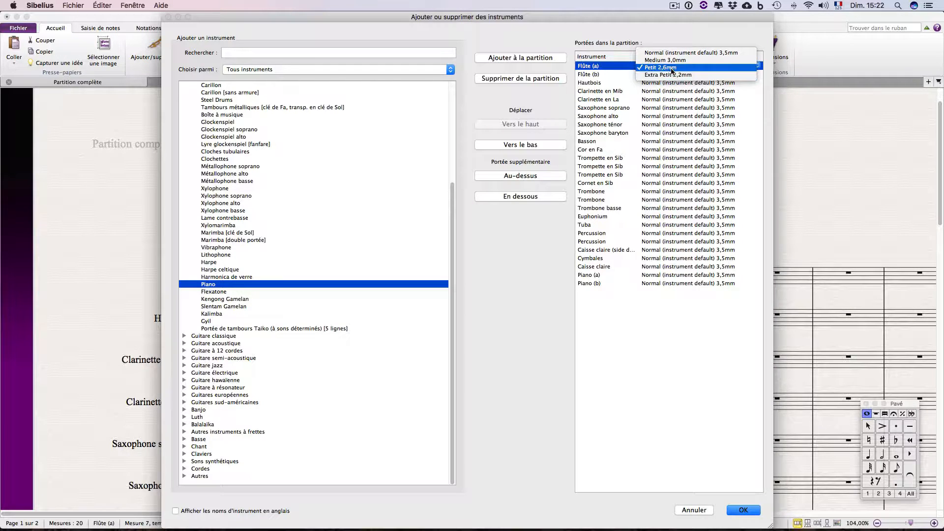
pyautogui.click(690, 68)
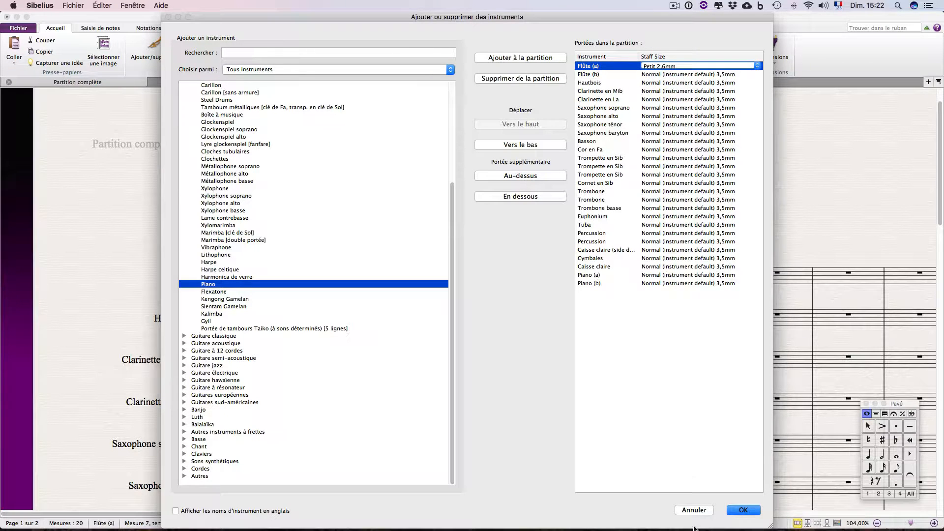
pyautogui.click(694, 509)
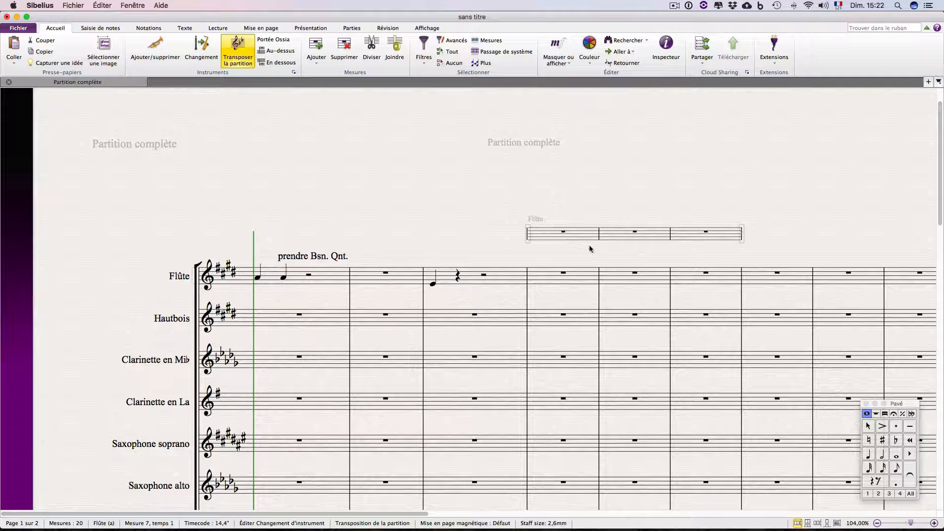
# - Add a second ossia staff above the flute staff on page 2, spanning measures 11 and 12
pyautogui.hscroll(10, 589, 248)
pyautogui.hscroll(10, 590, 248)
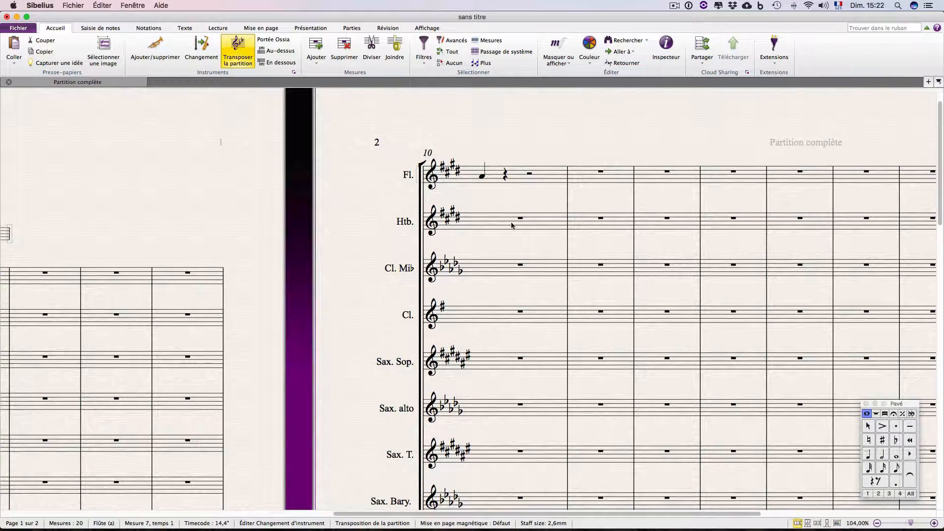
pyautogui.click(618, 177)
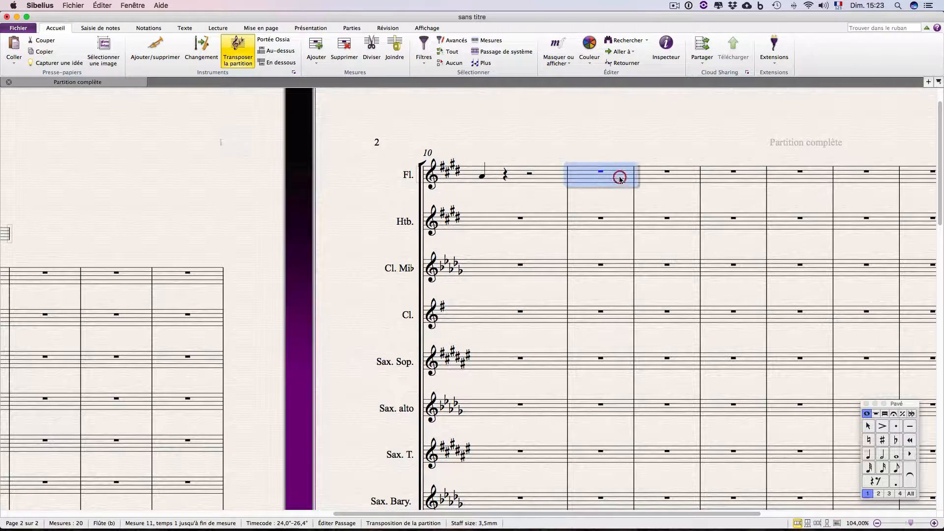
pyautogui.keyDown('shift'); pyautogui.click(655, 179); pyautogui.keyUp('shift')
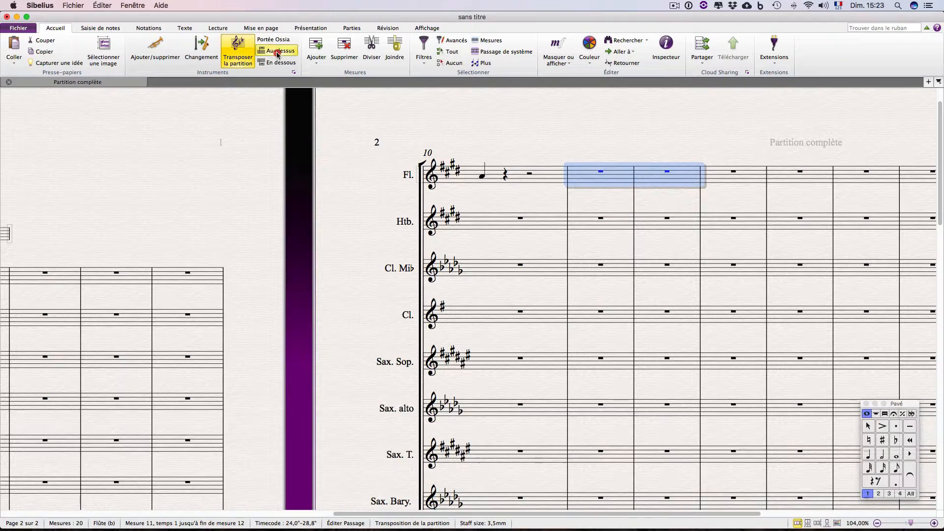
pyautogui.click(278, 51)
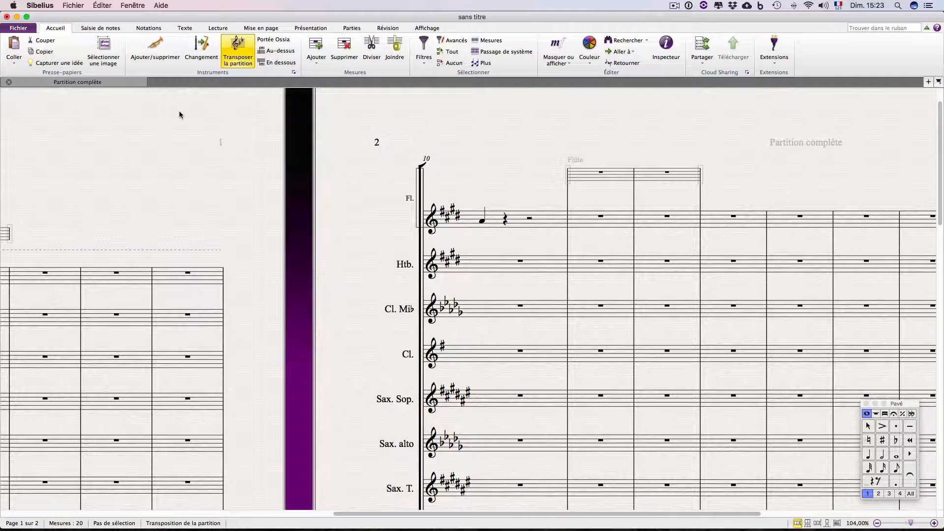
# - Check how the flute staves are listed in the score's instrument list
pyautogui.click(155, 59)
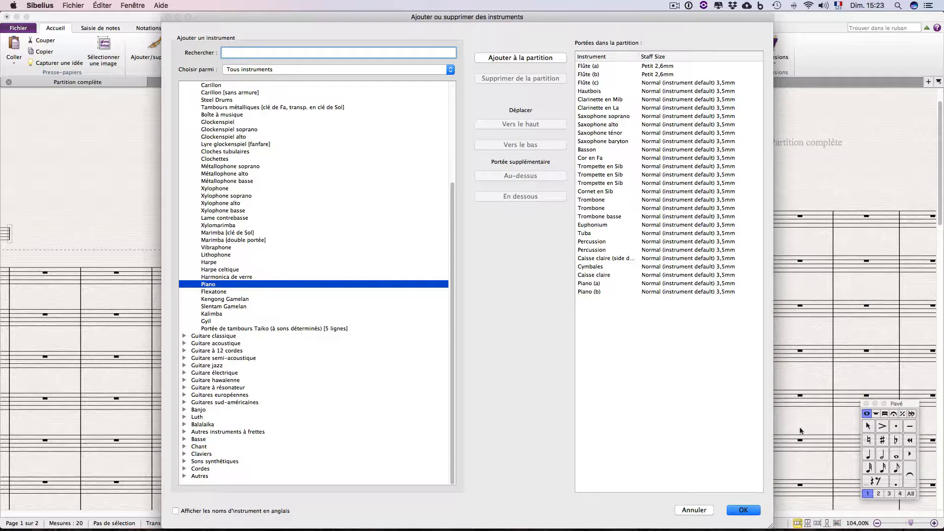
pyautogui.click(693, 509)
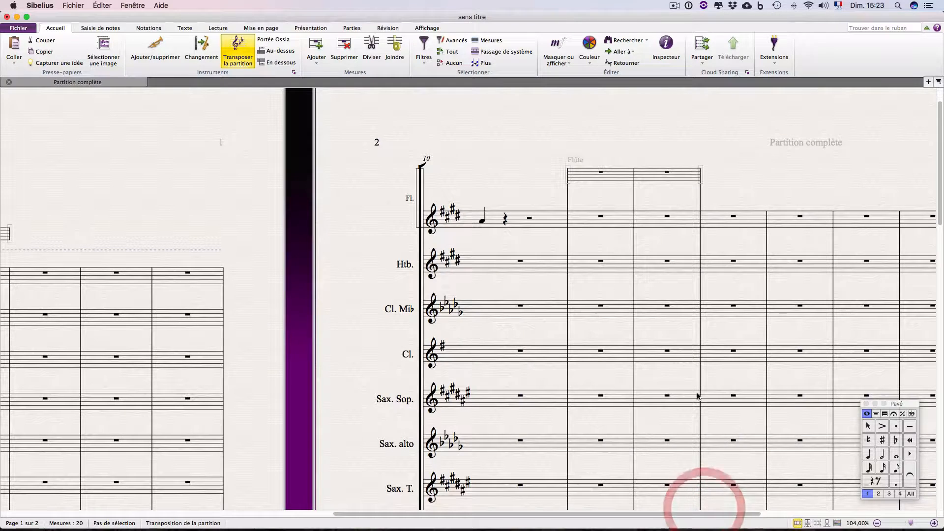
# - Display the score in Panorama view and bring both ossia staves into sight
pyautogui.hscroll(5, 762, 320)
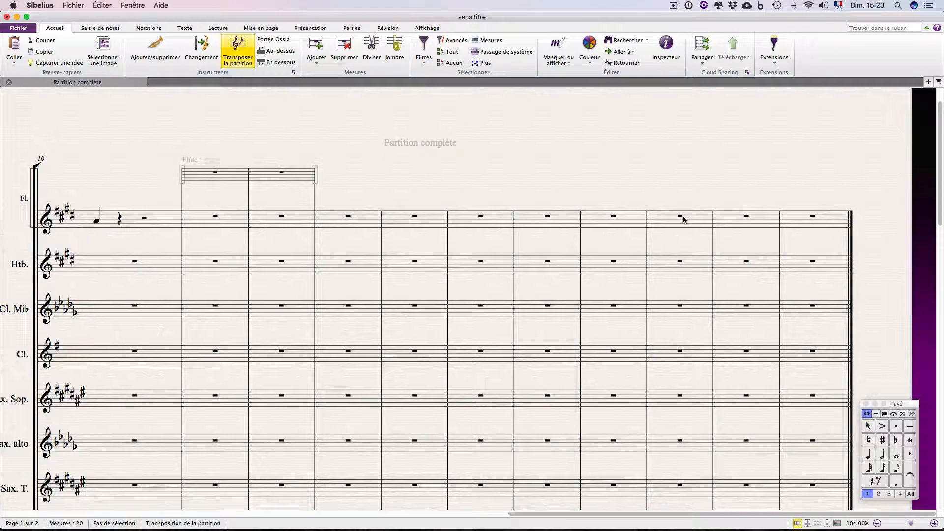
pyautogui.scroll(-6, 682, 239)
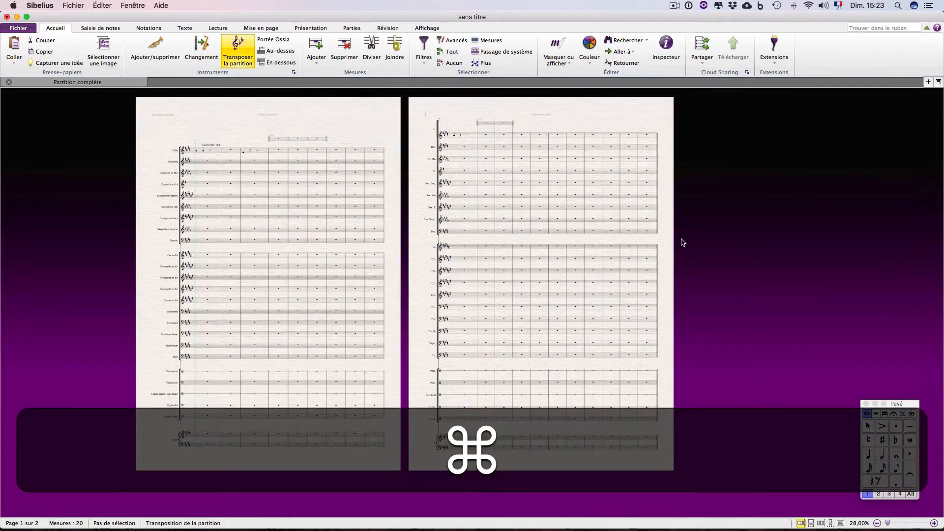
pyautogui.click(840, 523)
pyautogui.scroll(4, 576, 228)
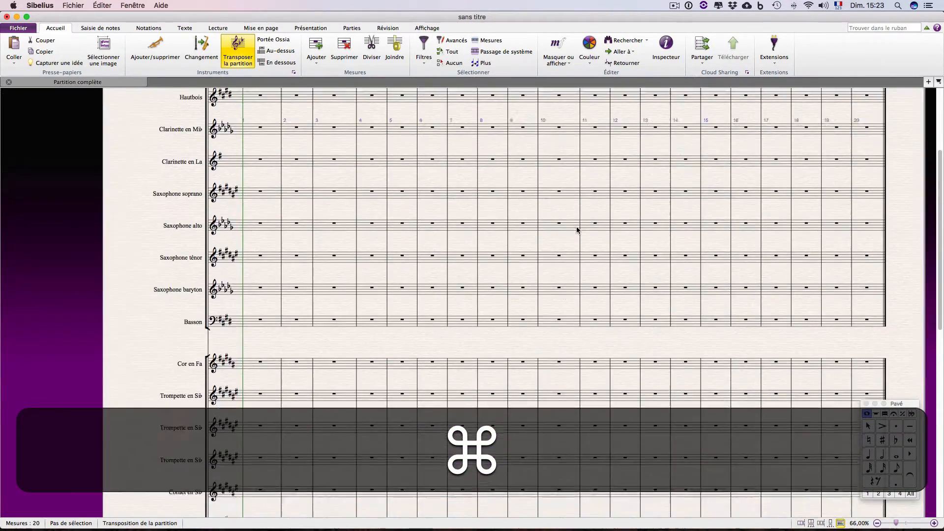
pyautogui.scroll(1, 576, 230)
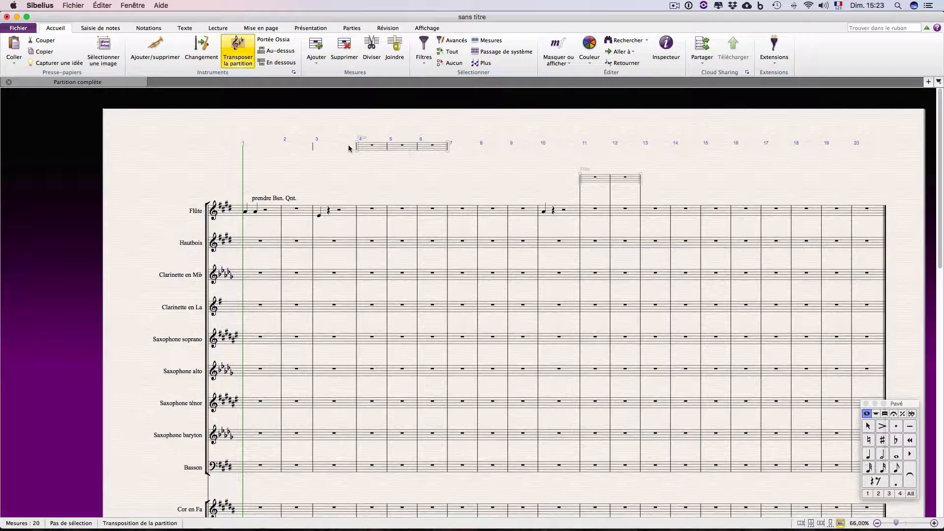
# - Delete the entire ossia staff that covers measures 11 and 12, removing it from the file as well
pyautogui.doubleClick(466, 147)
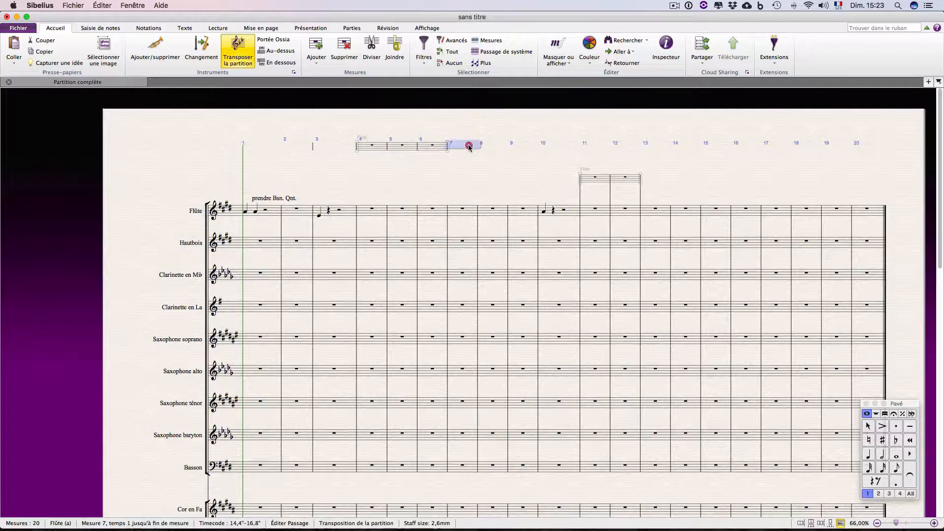
pyautogui.doubleClick(592, 181)
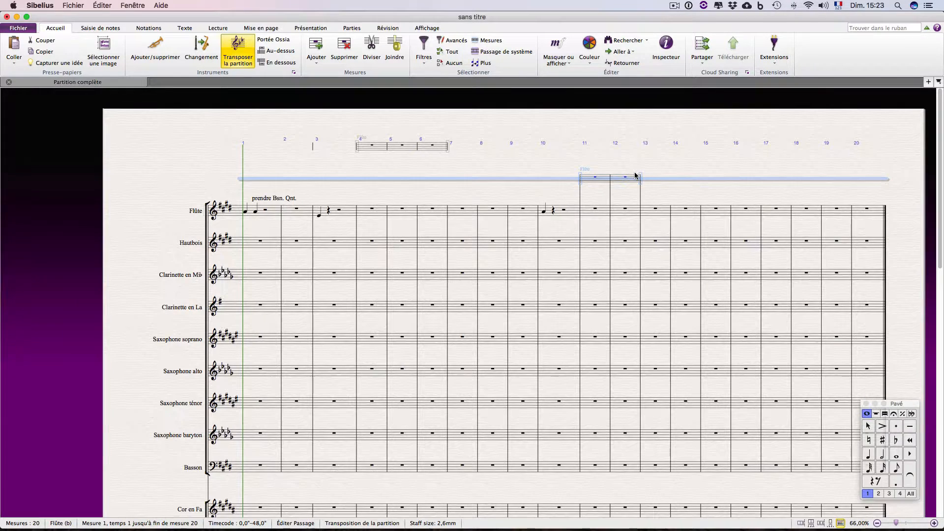
pyautogui.scroll(5, 635, 175)
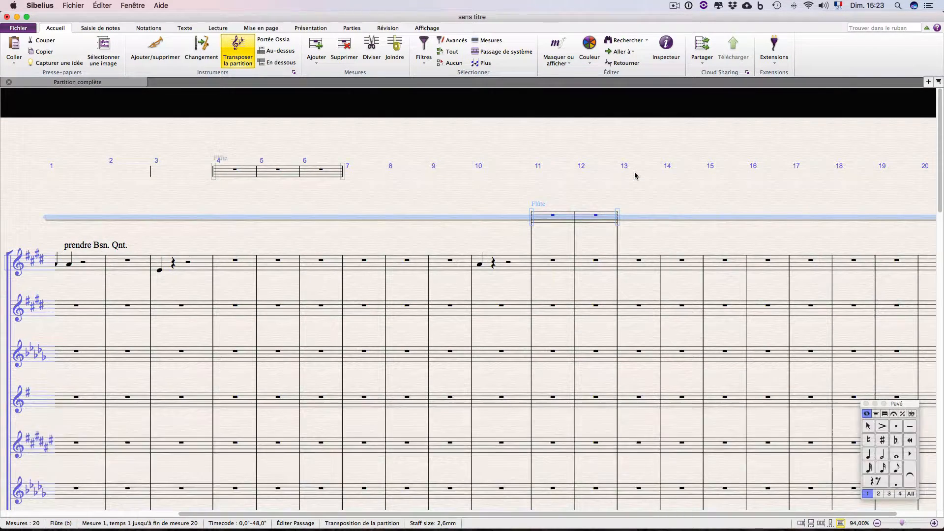
pyautogui.press('Delete')
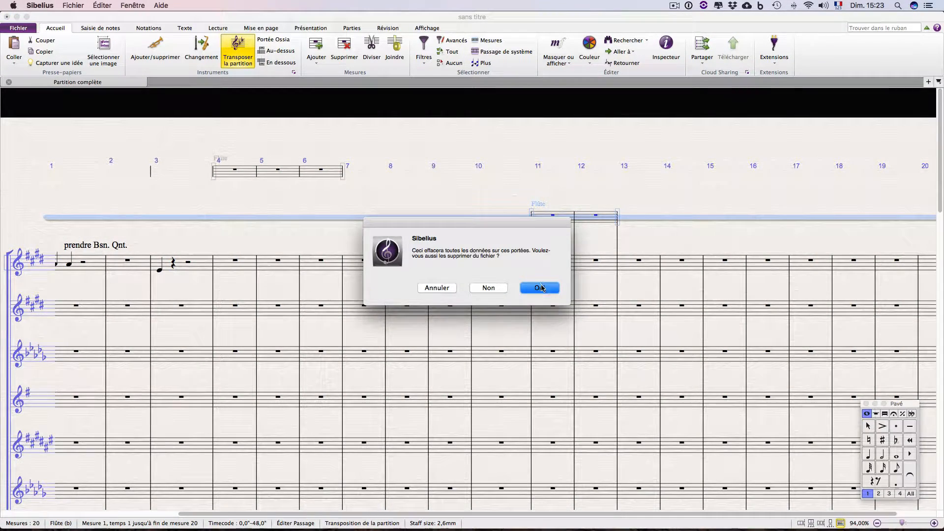
pyautogui.click(539, 287)
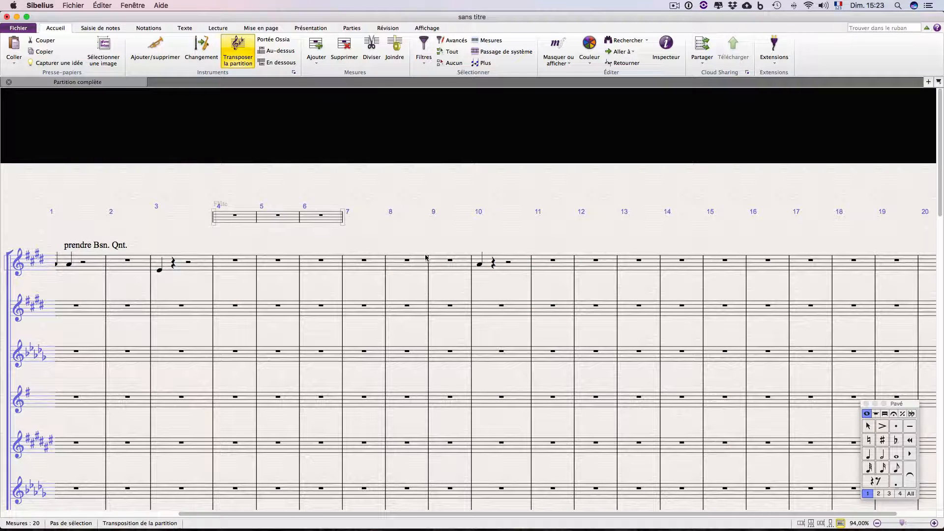
# - Copy the instrument change at the start of the ossia staff above measure 4
pyautogui.hscroll(-7, 412, 253)
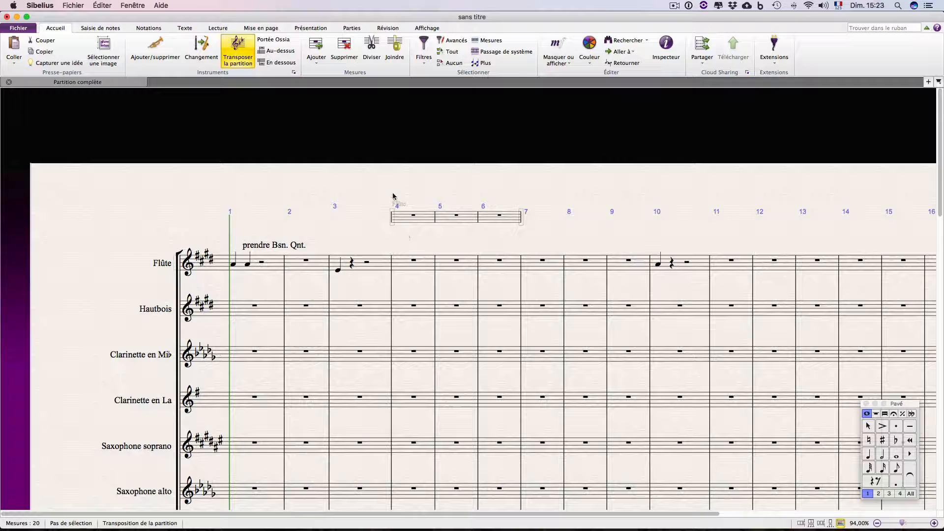
pyautogui.click(393, 222)
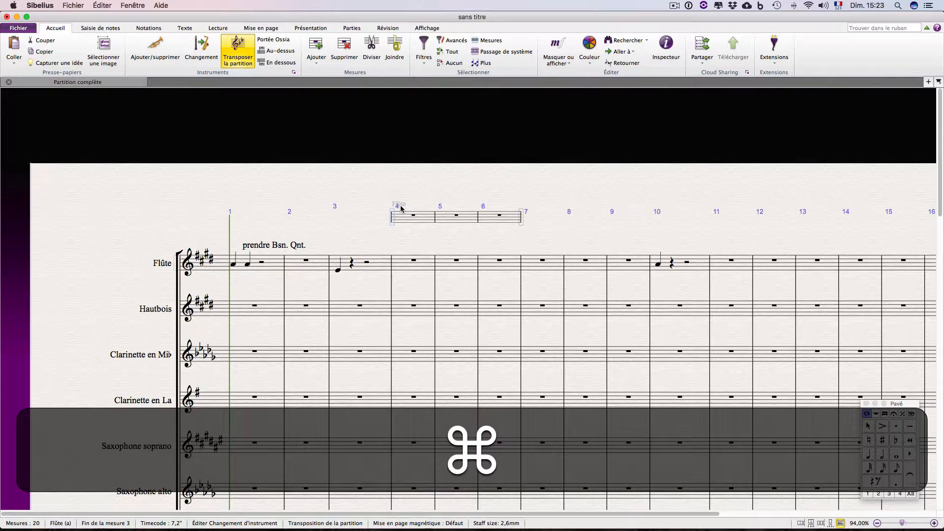
pyautogui.scroll(3, 400, 206)
pyautogui.press('super+c')
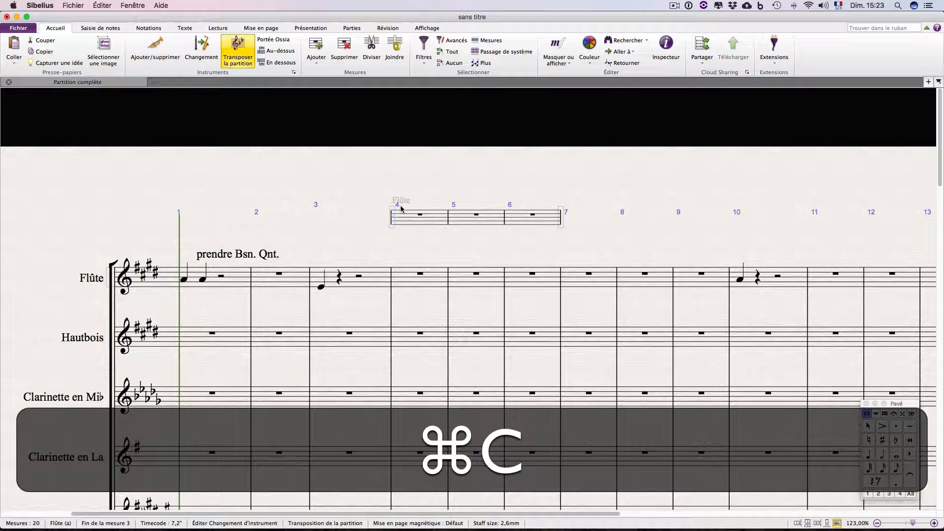
# - Hide all invisible elements to check how the ossia staff looks without them, and show them again
pyautogui.click(426, 28)
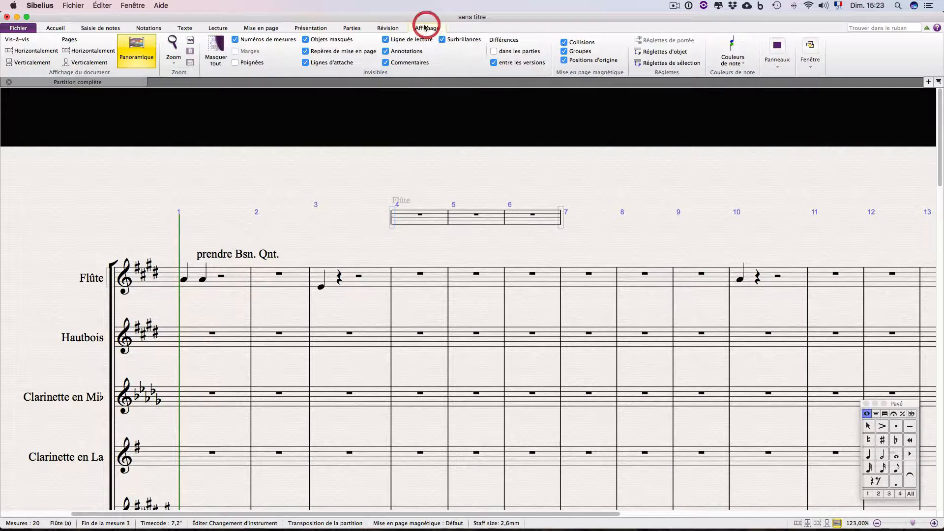
pyautogui.click(218, 53)
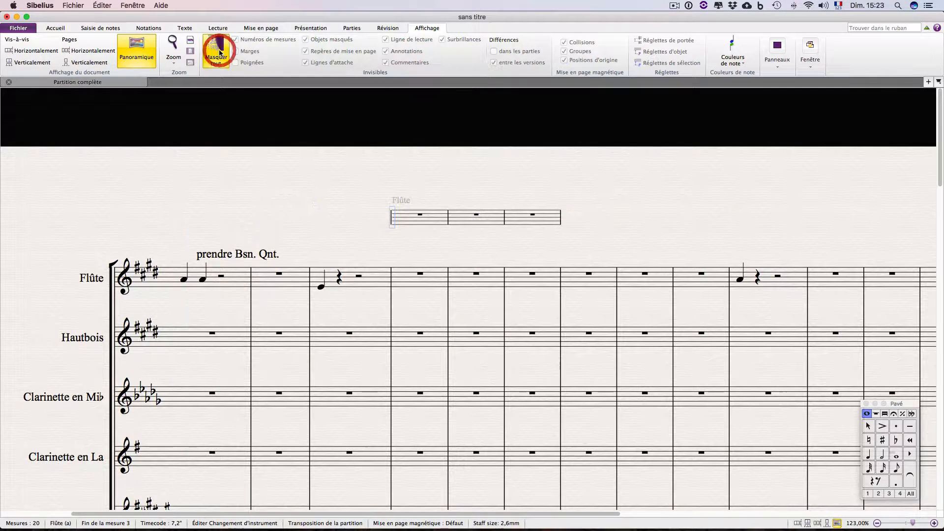
pyautogui.click(326, 200)
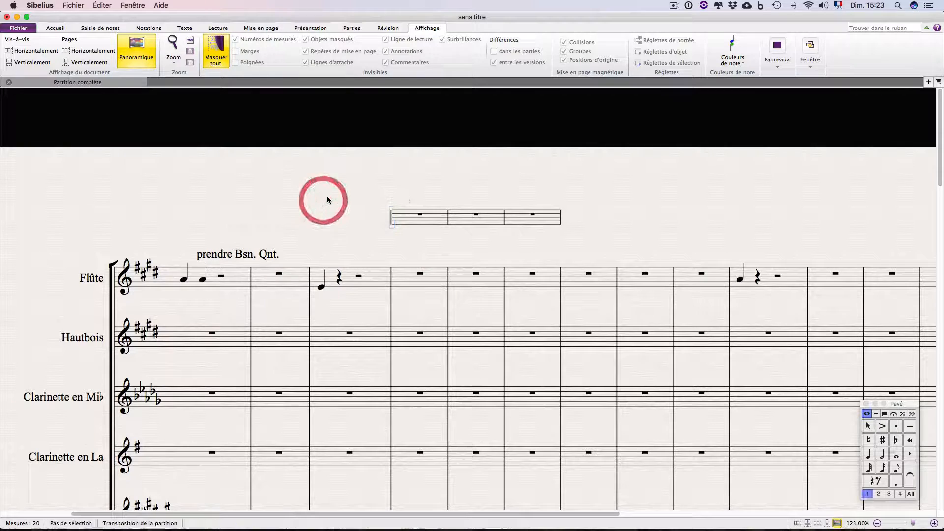
pyautogui.click(411, 220)
pyautogui.click(392, 216)
pyautogui.click(431, 185)
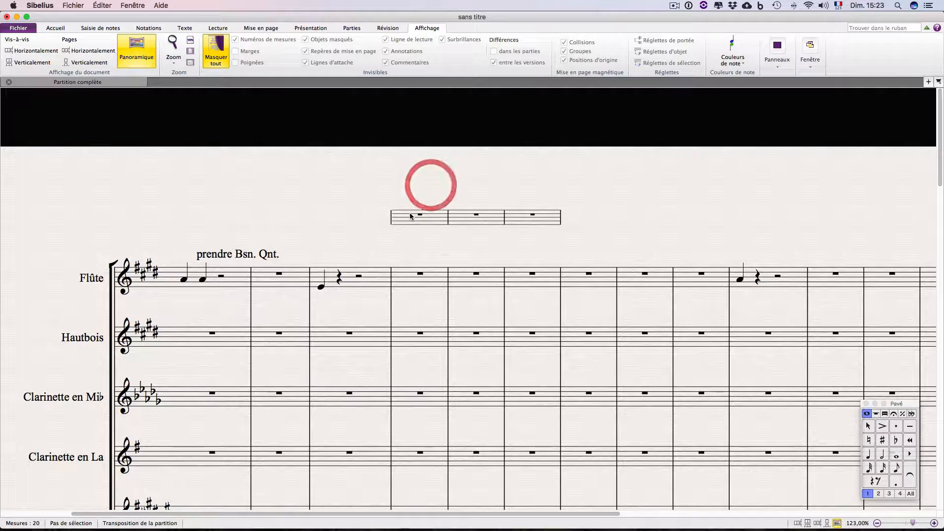
pyautogui.click(215, 57)
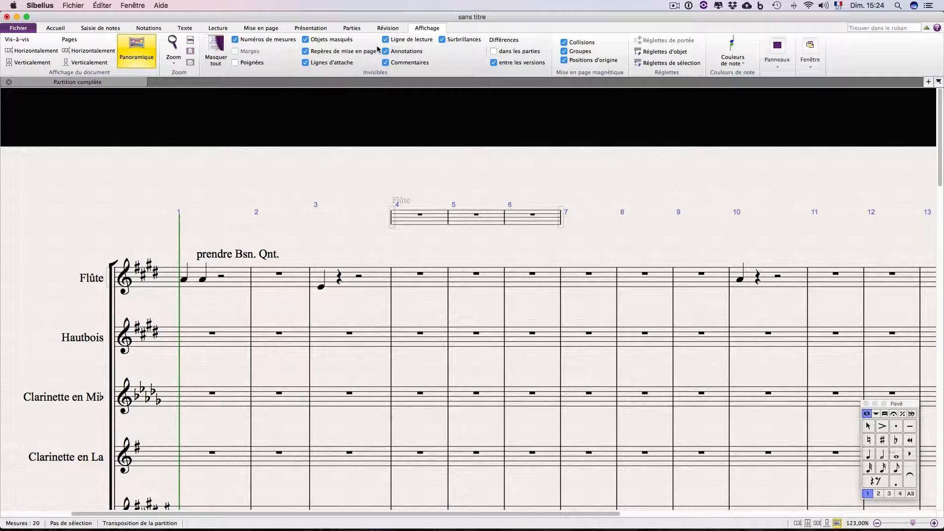
# - Toggle the display of hidden objects off and back on
pyautogui.click(305, 40)
pyautogui.click(305, 41)
pyautogui.click(305, 43)
pyautogui.click(306, 43)
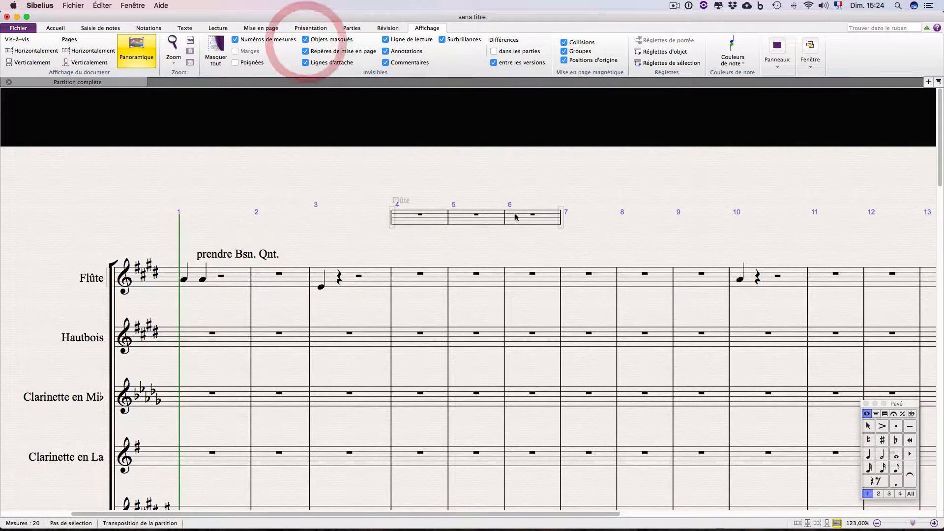
# - Copy the instrument change that starts the measure 4 ossia and paste it at measure 10 of the ossia staff
pyautogui.click(390, 210)
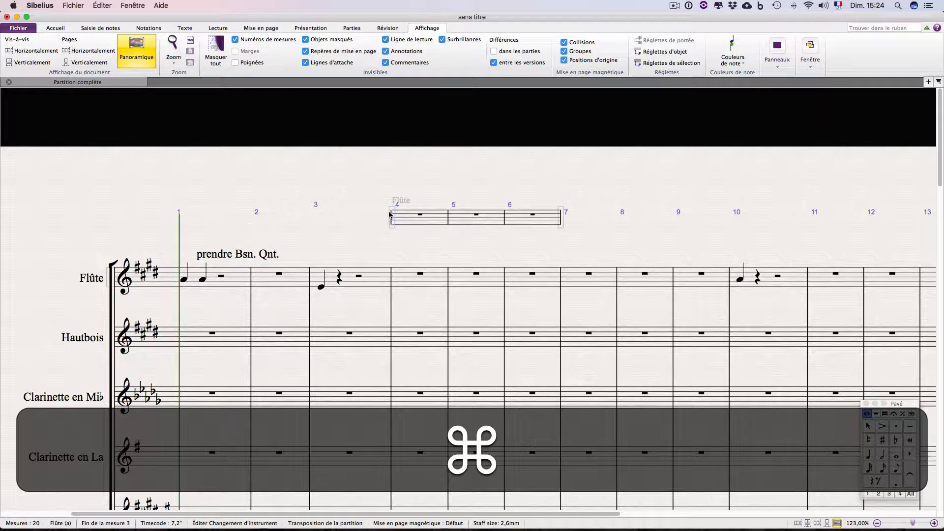
pyautogui.press('super+c')
pyautogui.click(764, 218)
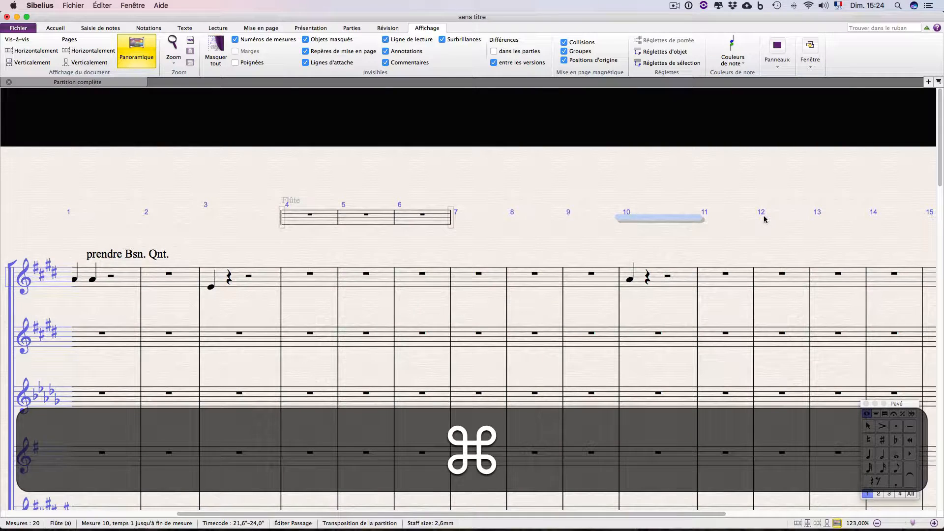
pyautogui.press('super+v')
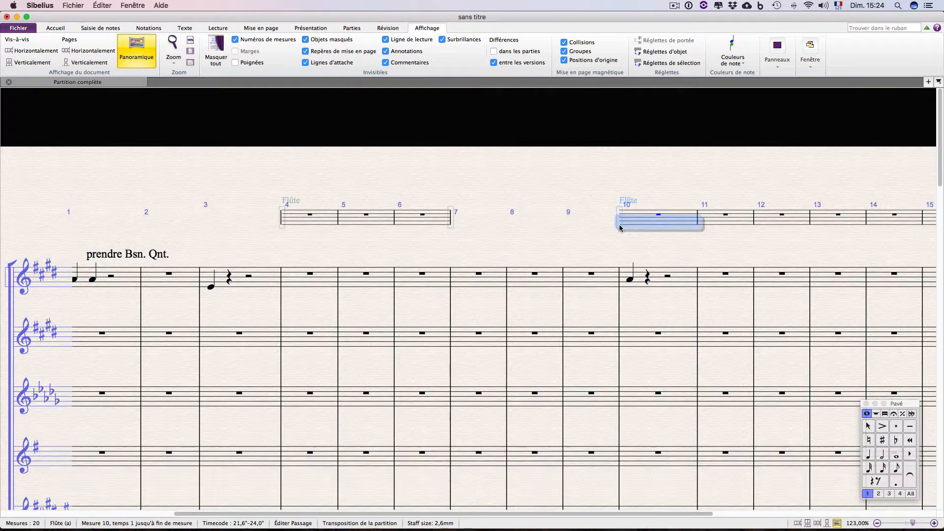
# - Move the pasted instrument change back from measure 10 to the end of measure 9
pyautogui.click(622, 228)
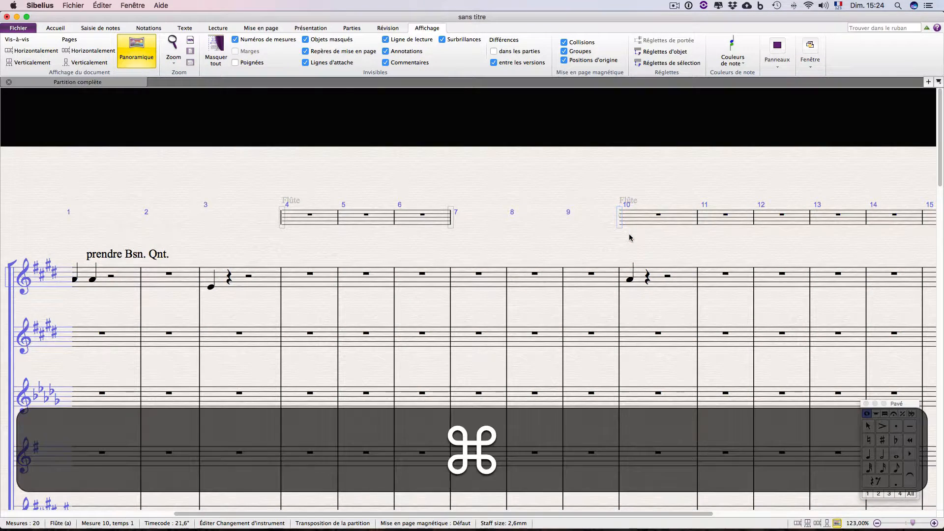
pyautogui.scroll(3, 629, 238)
pyautogui.press('Left')
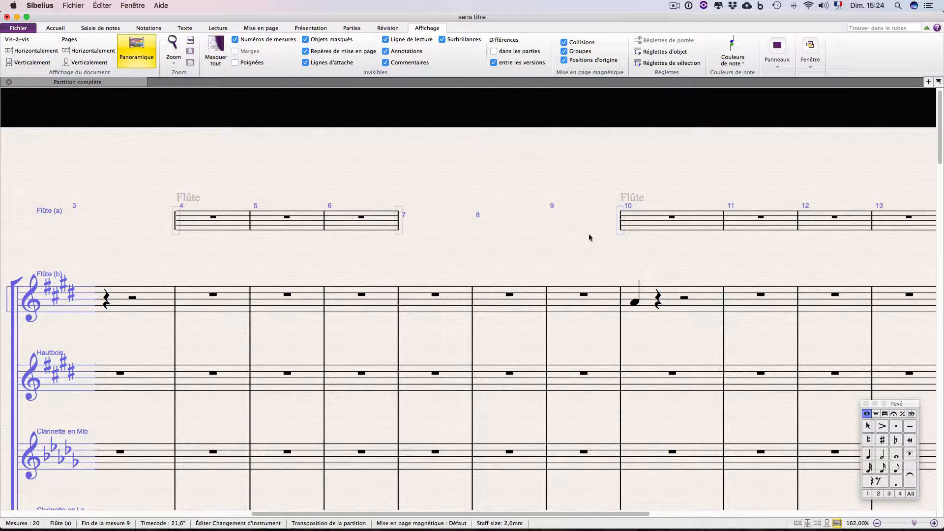
# - Copy the instrument change that ends the first ossia at measure 7 and paste it at measure 11, closing the second ossia
pyautogui.click(400, 226)
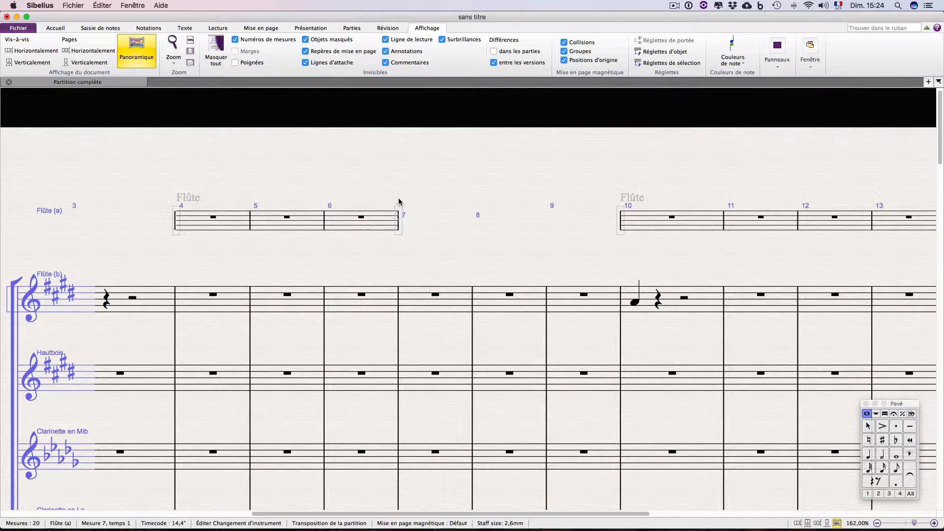
pyautogui.hotkey('ctrl', 'c')
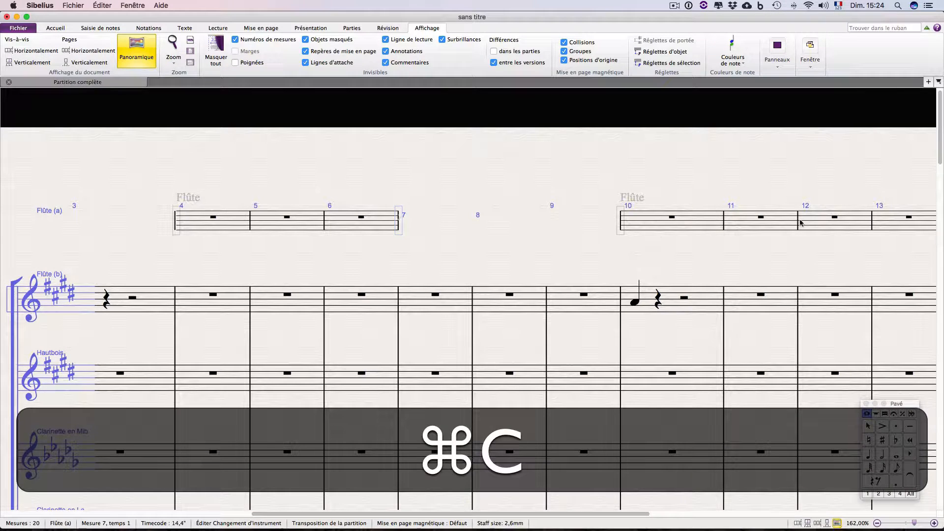
pyautogui.click(753, 227)
pyautogui.press('super+v')
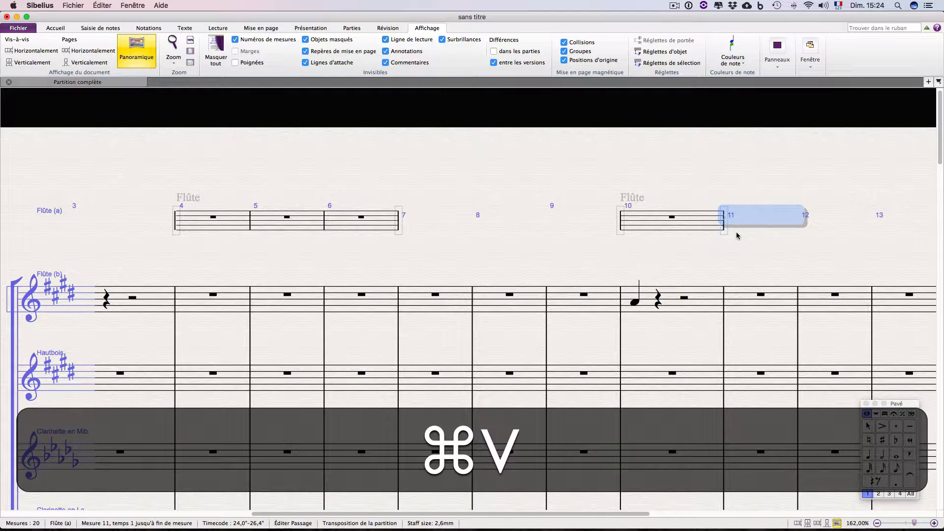
pyautogui.click(726, 240)
pyautogui.scroll(-3, 692, 250)
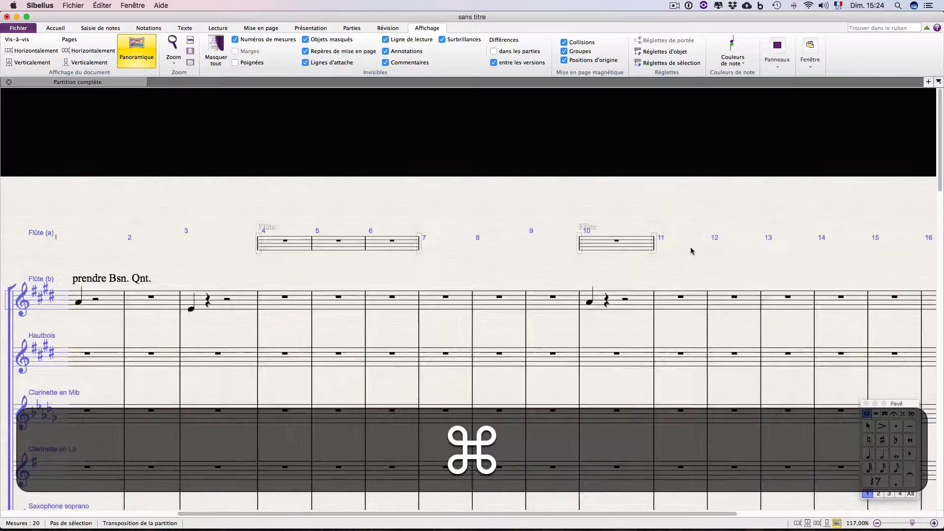
pyautogui.scroll(-2, 690, 247)
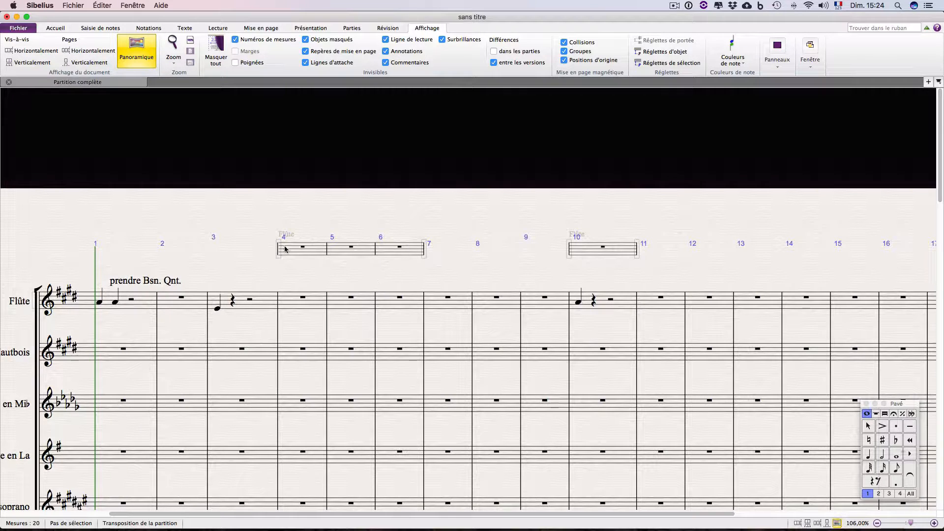
# - Add an extra staff above the Hautbois staff through the score's instrument list
pyautogui.click(54, 28)
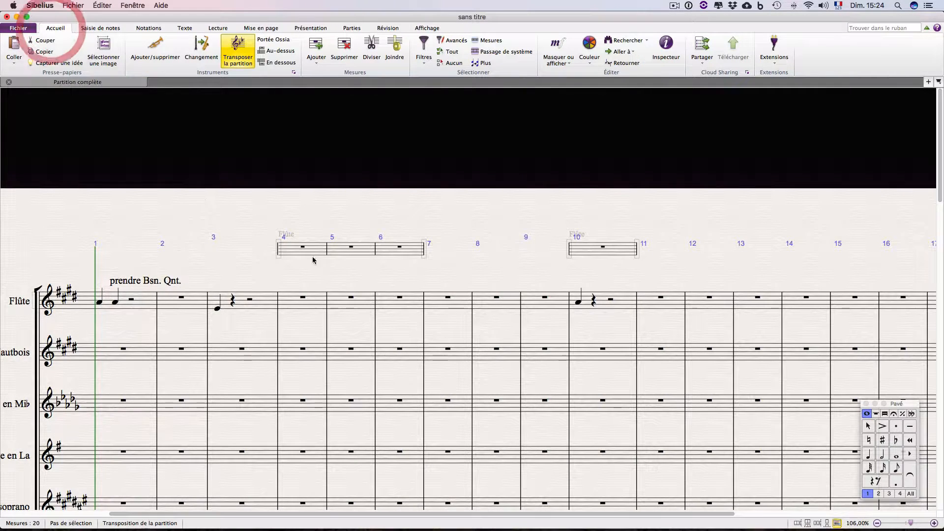
pyautogui.click(145, 58)
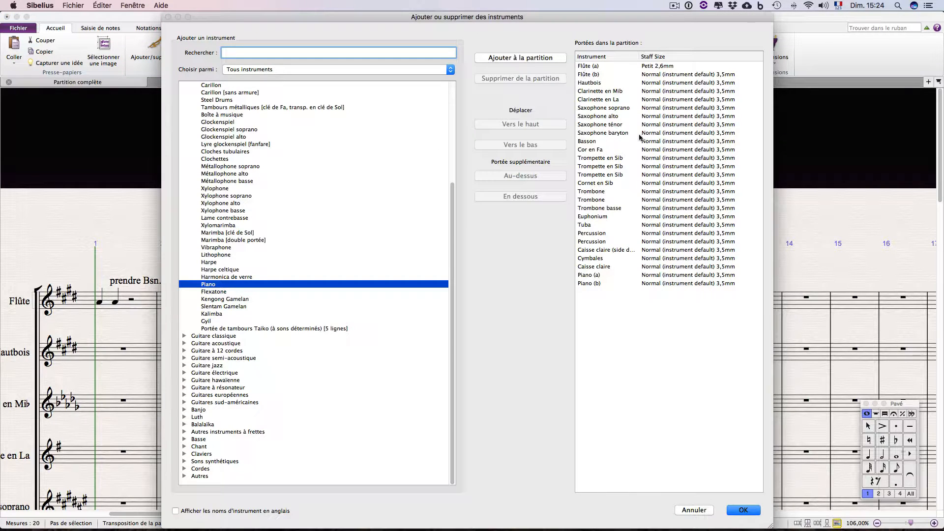
pyautogui.click(588, 82)
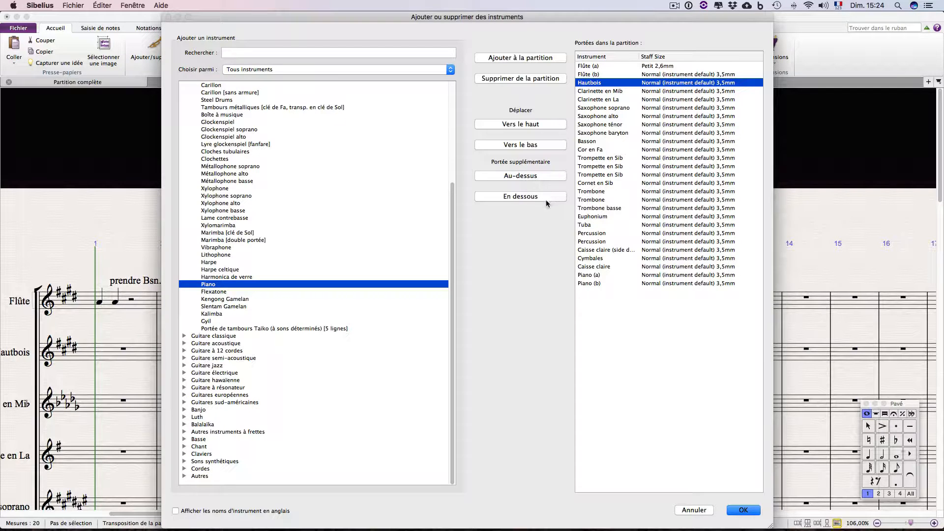
pyautogui.click(525, 179)
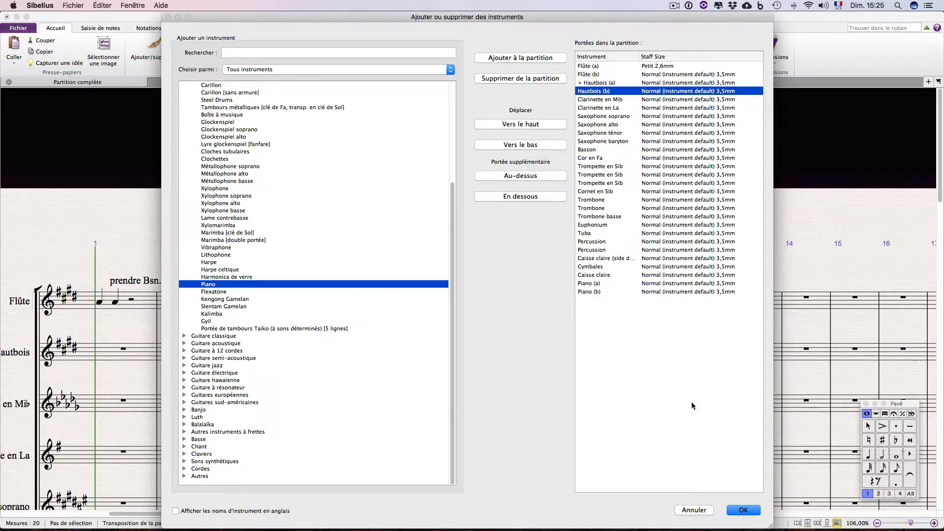
pyautogui.click(743, 510)
pyautogui.scroll(10, 382, 249)
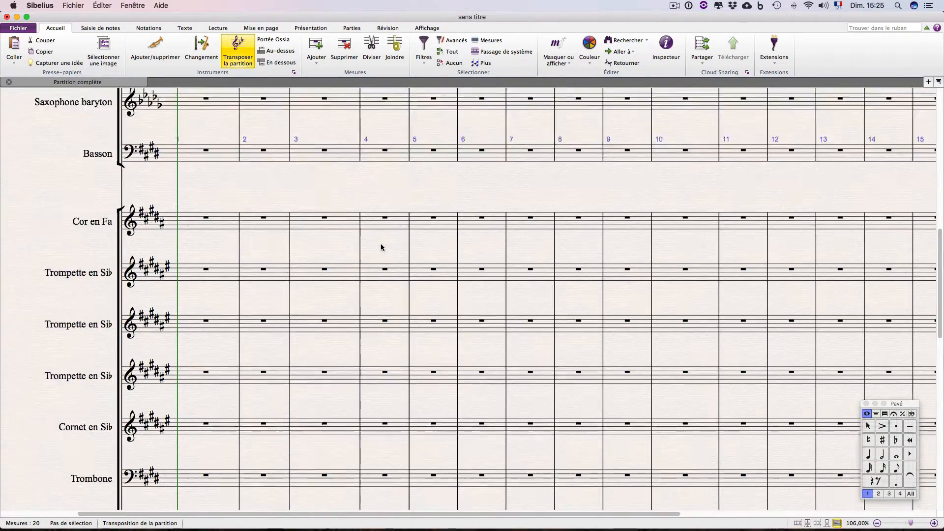
pyautogui.scroll(5, 381, 248)
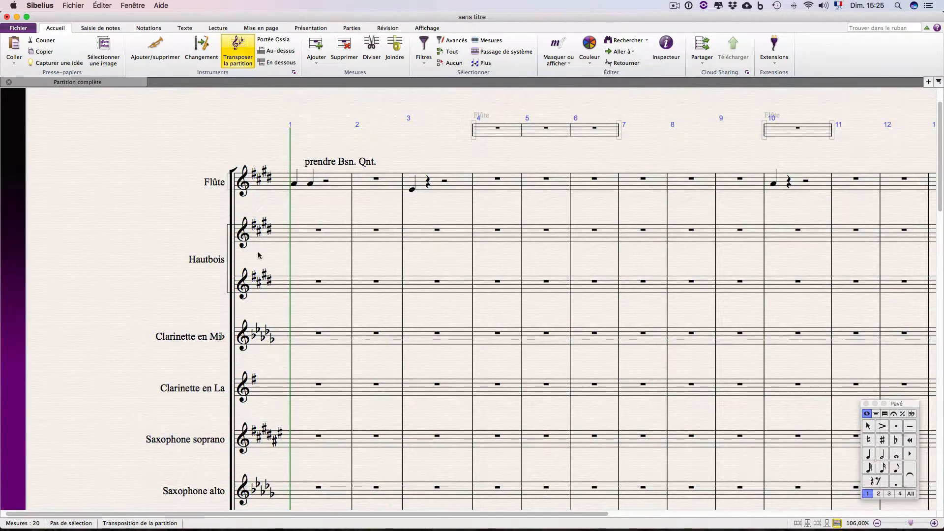
pyautogui.scroll(-5, 276, 255)
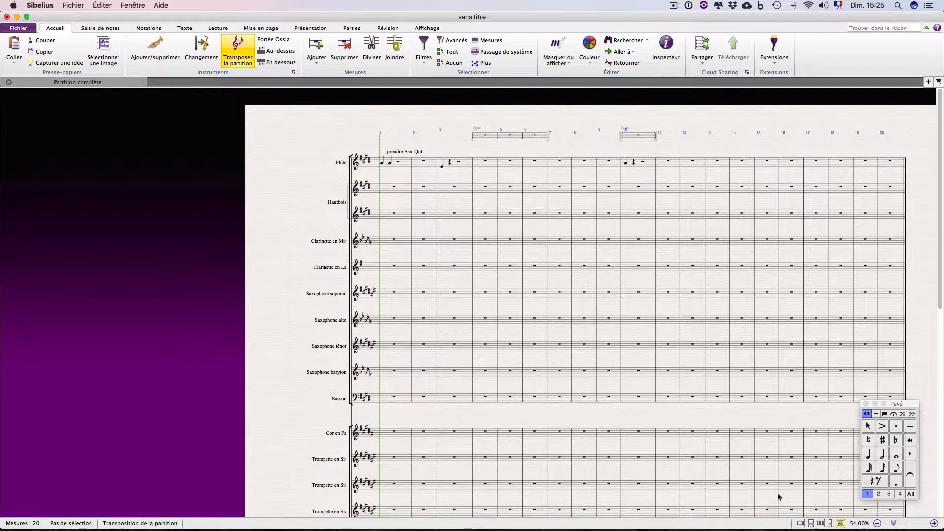
# - Return to the page layout view and repeat measures 1 to 20 of the upper Hautbois staff, extending the score
pyautogui.click(799, 522)
pyautogui.scroll(-1, 437, 253)
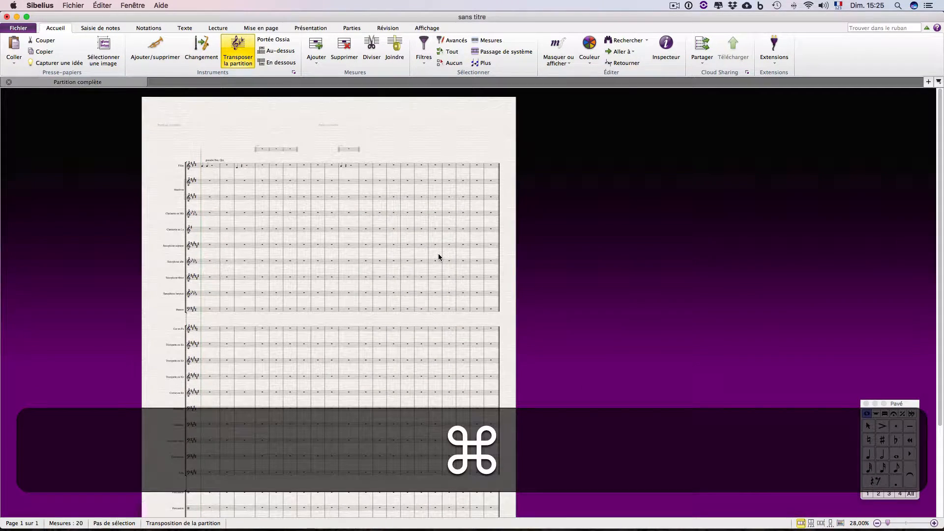
pyautogui.scroll(-1, 438, 253)
pyautogui.scroll(3, 439, 256)
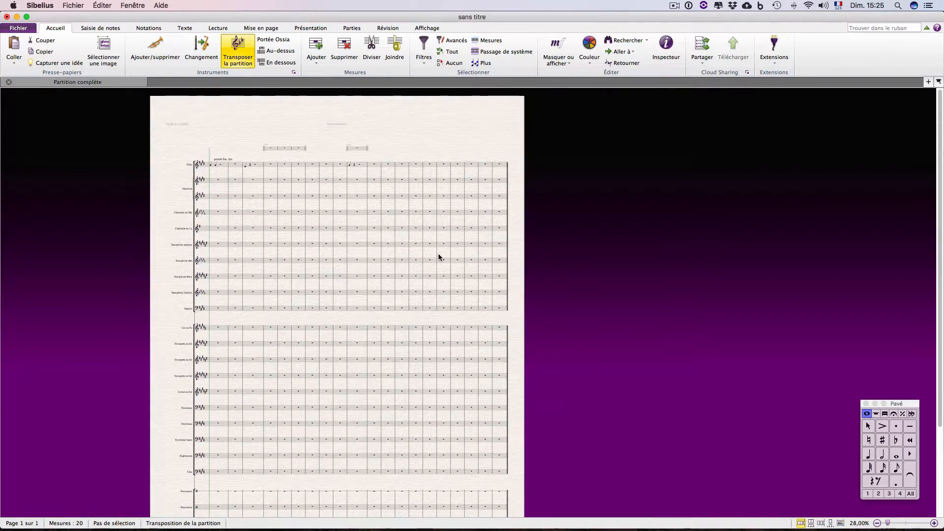
pyautogui.click(218, 180)
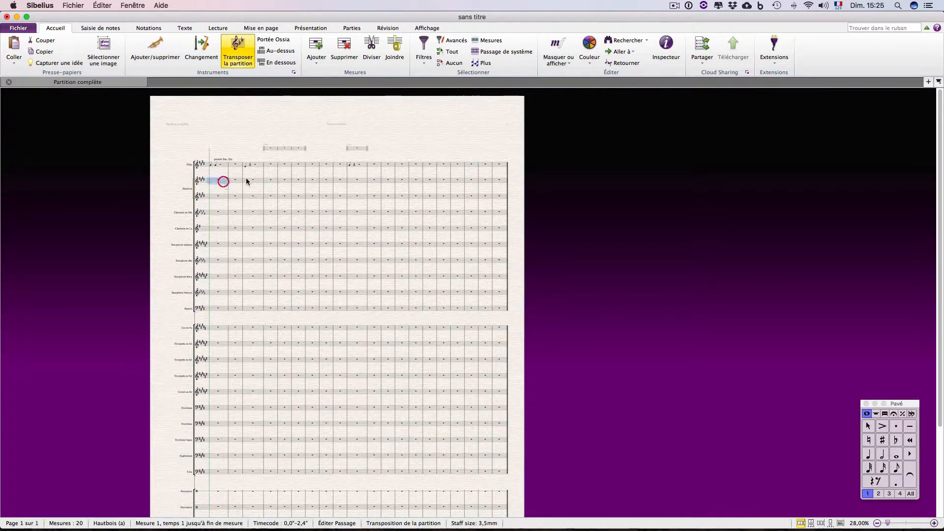
pyautogui.keyDown('shift'); pyautogui.click(503, 181); pyautogui.keyUp('shift')
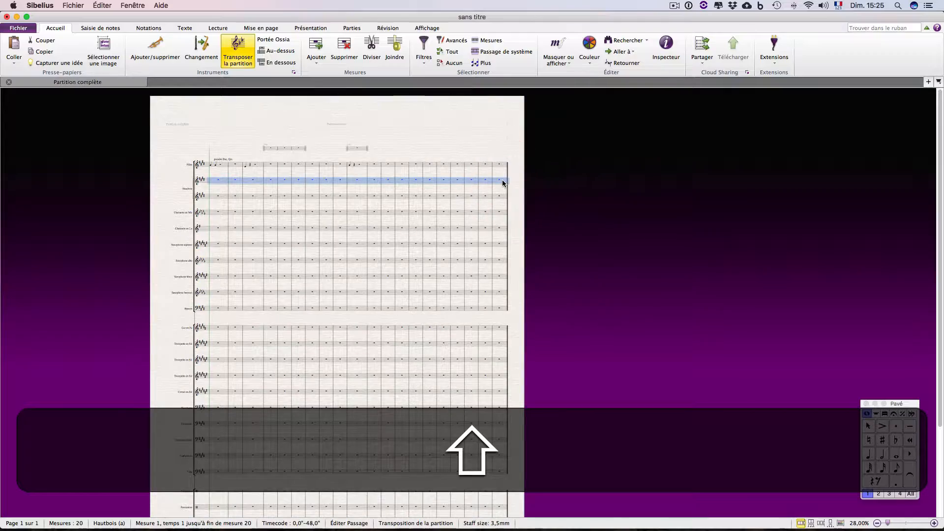
pyautogui.press('r')
pyautogui.scroll(6, 550, 192)
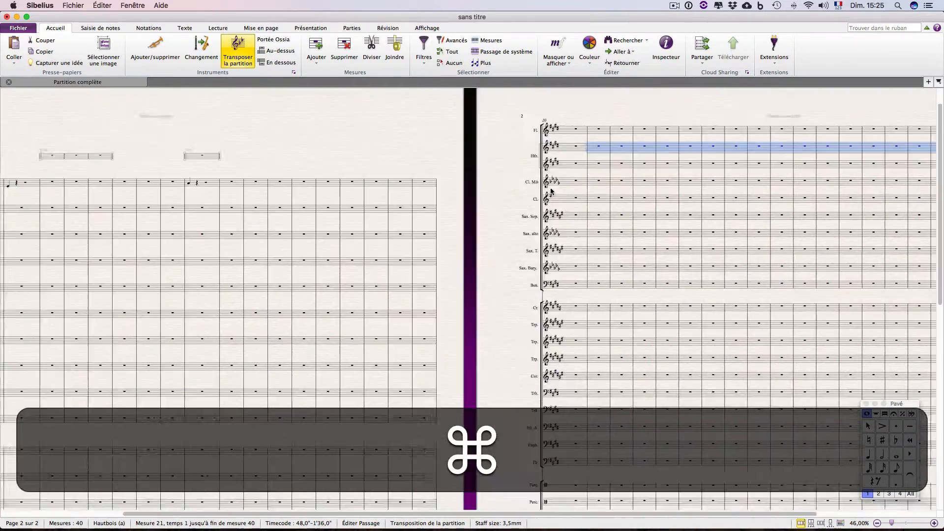
# - Examine the layout of the staves across both pages, including the added Hautbois staff
pyautogui.scroll(-5, 550, 192)
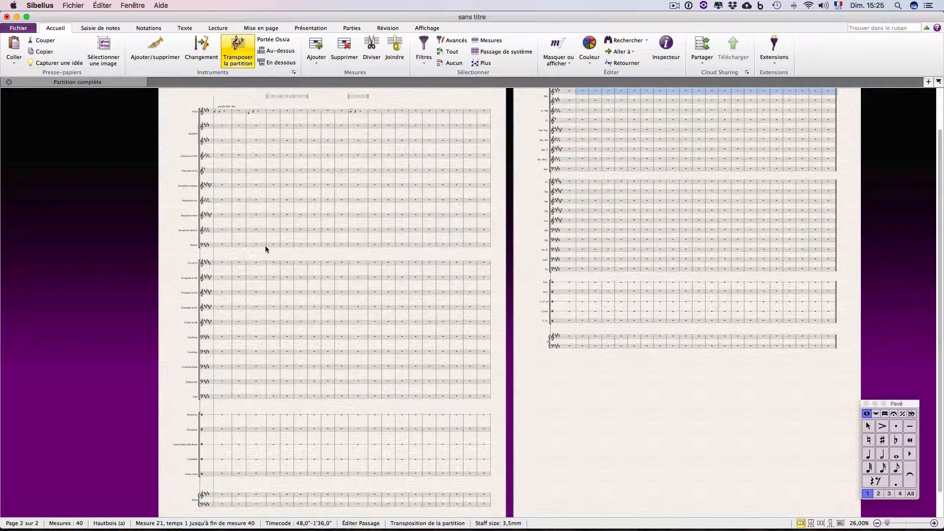
pyautogui.scroll(2, 227, 262)
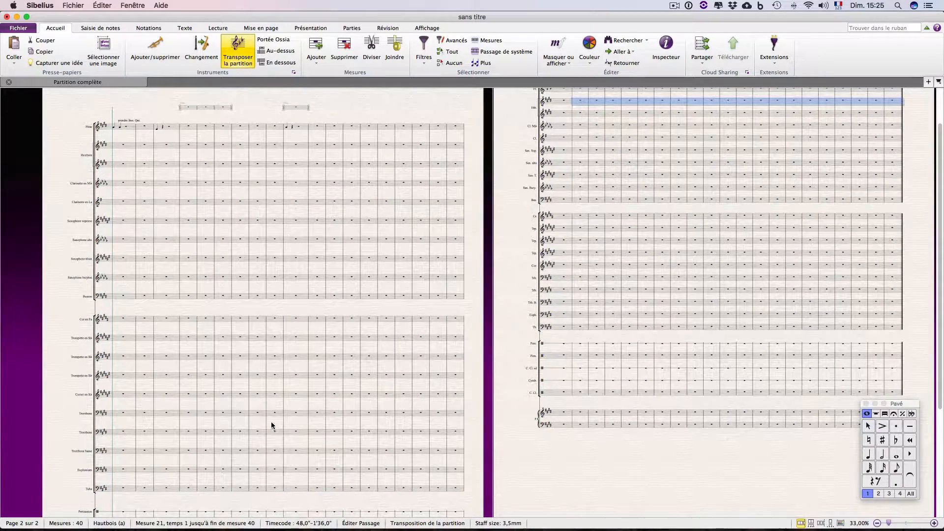
pyautogui.scroll(-4, 272, 426)
pyautogui.scroll(6, 304, 307)
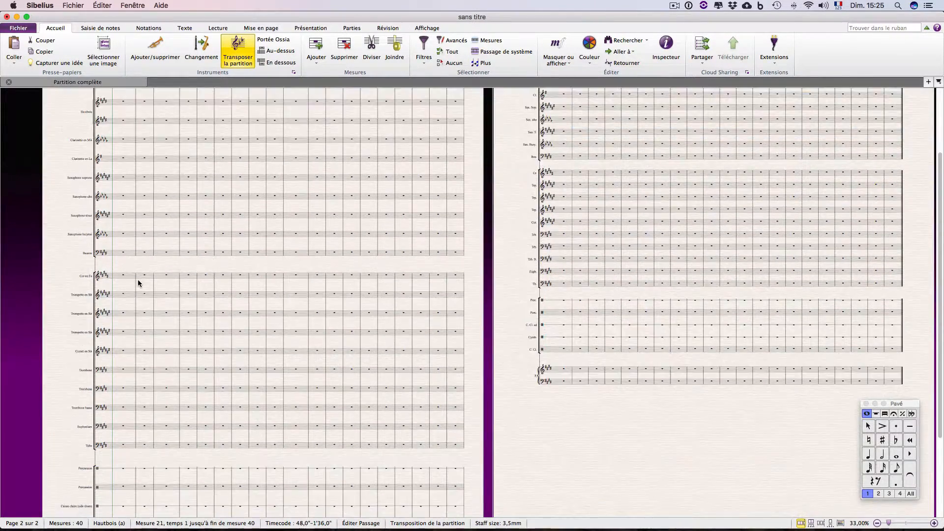
pyautogui.scroll(-8, 138, 284)
pyautogui.scroll(8, 129, 119)
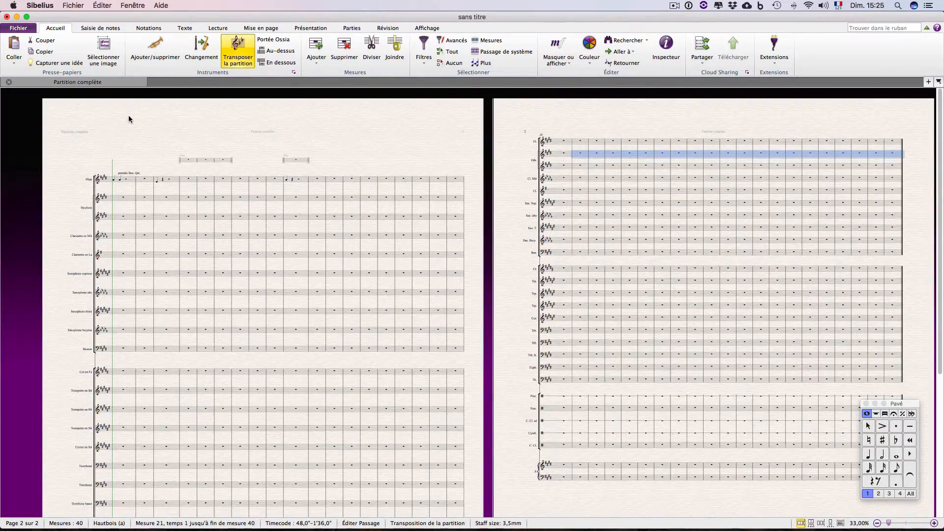
# - Repeat measures 20 to 40 of the Flûte and upper Hautbois staves to extend the score with more measures
pyautogui.keyDown('shift'); pyautogui.click(565, 141); pyautogui.keyUp('shift')
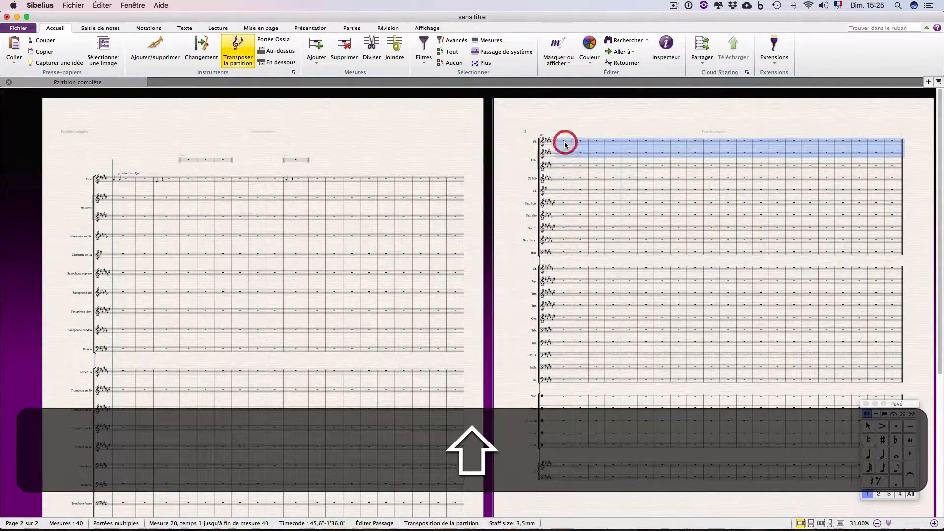
pyautogui.hotkey('shift', 'r')
pyautogui.press('r')
pyautogui.click(512, 180)
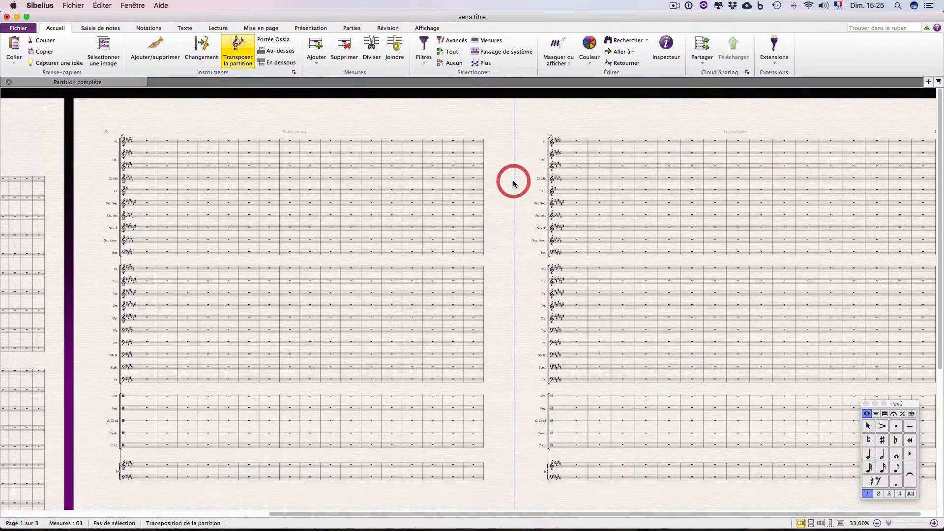
pyautogui.hscroll(-3, 513, 180)
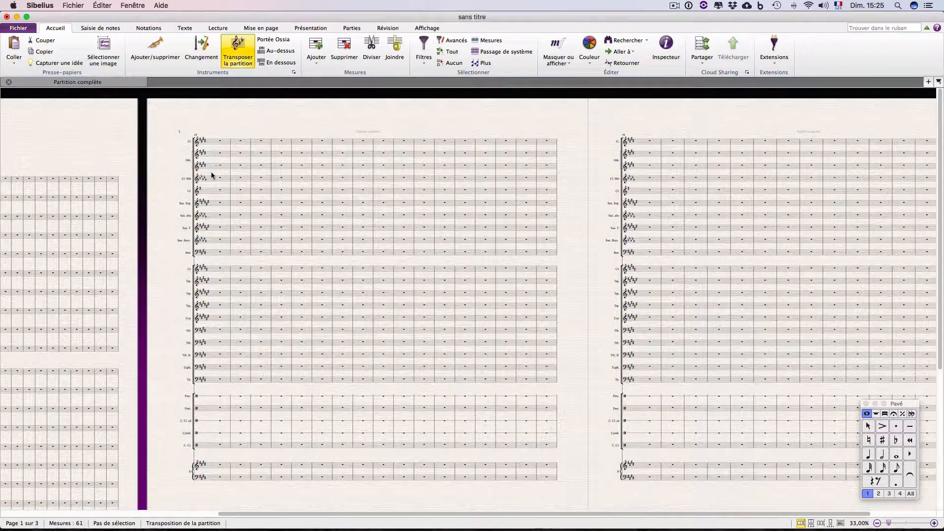
# - Hide the empty staves from Clarinette en La down to Piano in measures 29 to 61
pyautogui.click(214, 191)
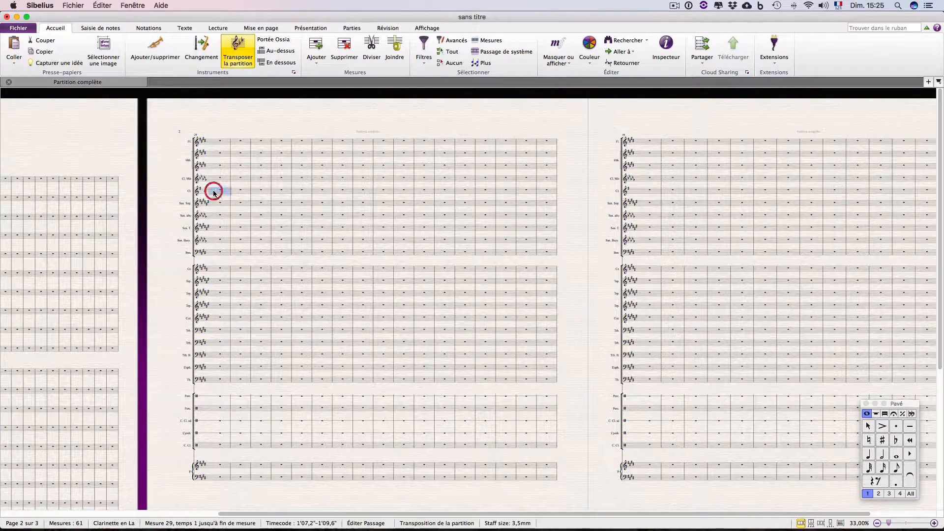
pyautogui.hscroll(4, 633, 306)
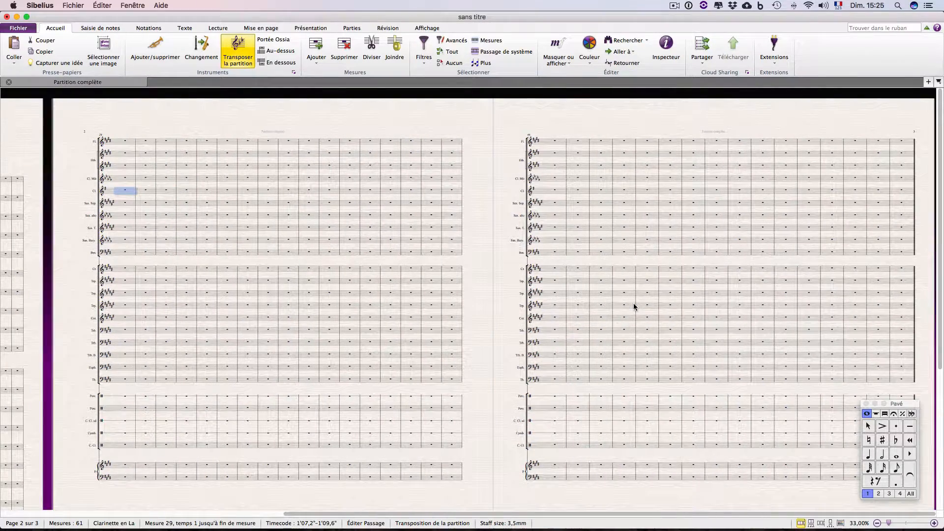
pyautogui.scroll(-1, 796, 447)
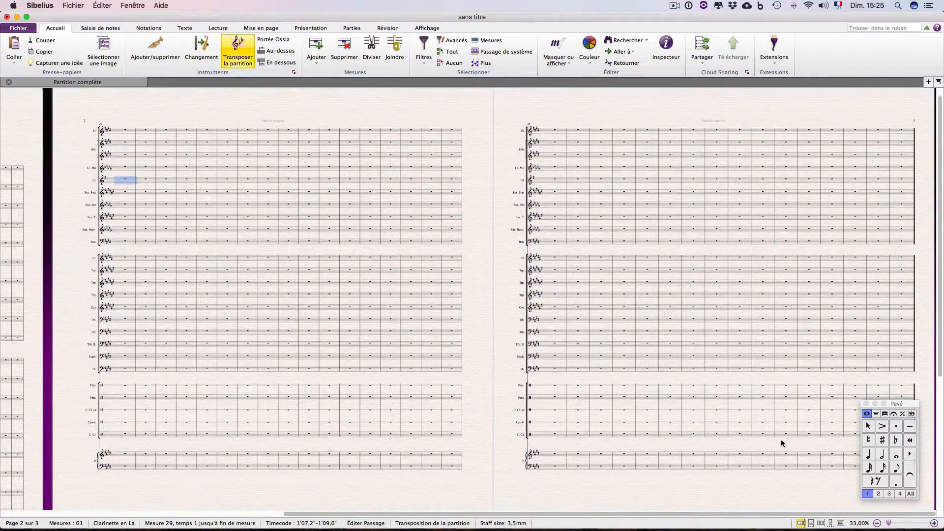
pyautogui.press('shift')
pyautogui.keyDown('shift'); pyautogui.click(804, 469); pyautogui.keyUp('shift')
pyautogui.scroll(-1, 805, 467)
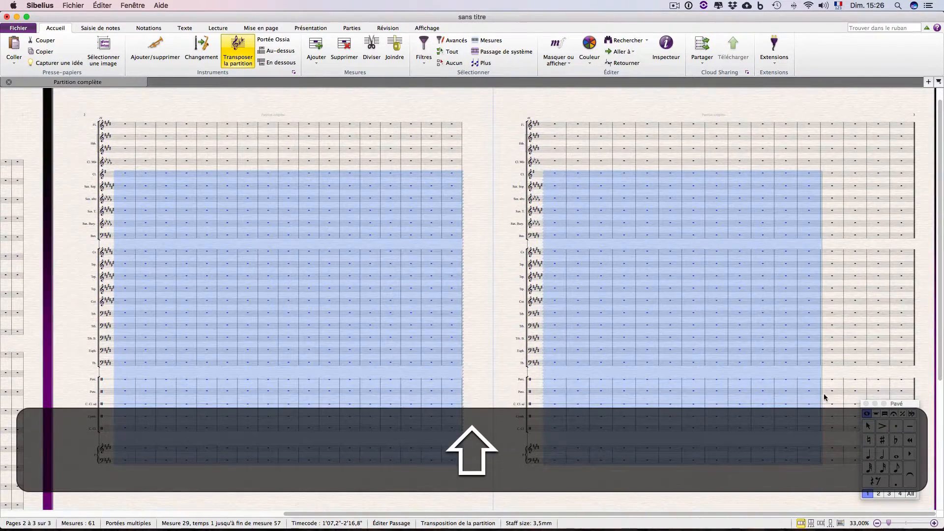
pyautogui.keyDown('shift'); pyautogui.click(907, 174); pyautogui.keyUp('shift')
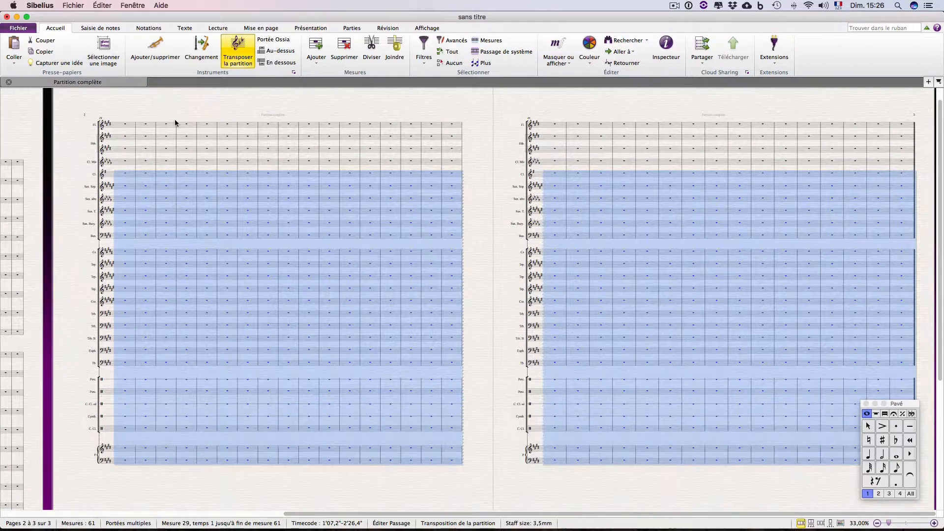
pyautogui.click(249, 28)
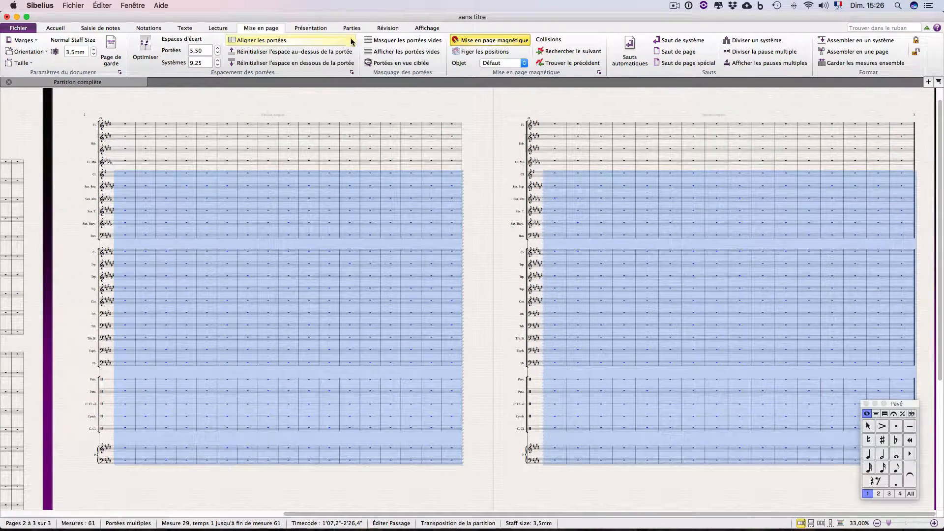
pyautogui.click(398, 41)
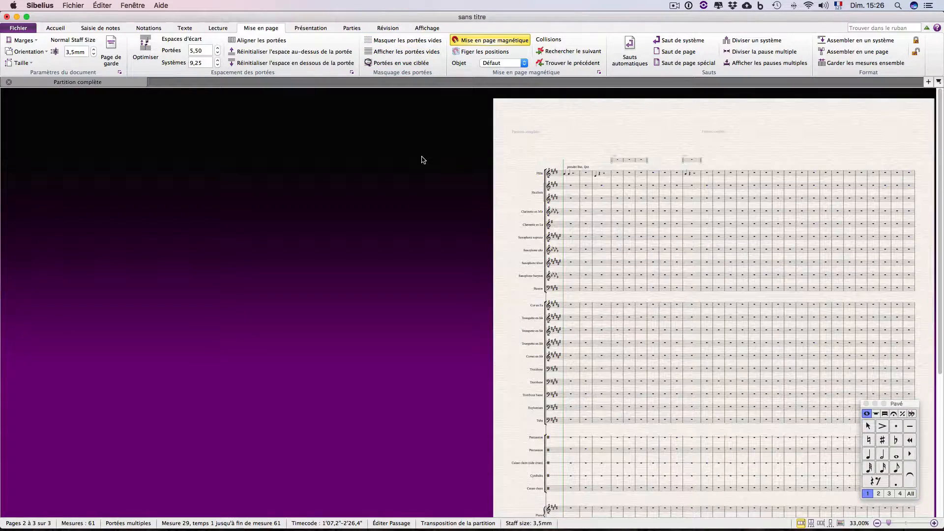
pyautogui.scroll(-6, 422, 160)
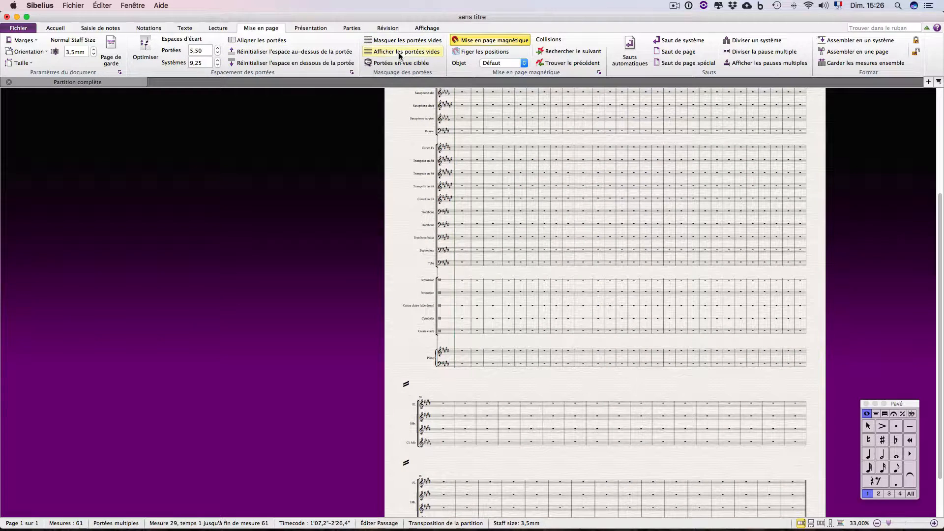
# - Enable the right system separator in the engraving rules for instruments
pyautogui.click(54, 30)
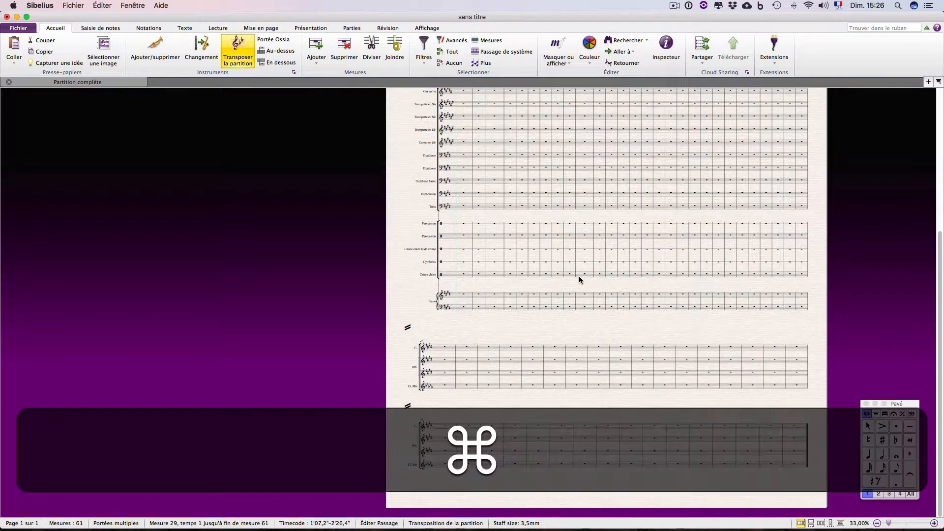
pyautogui.scroll(5, 579, 280)
pyautogui.scroll(-4, 579, 280)
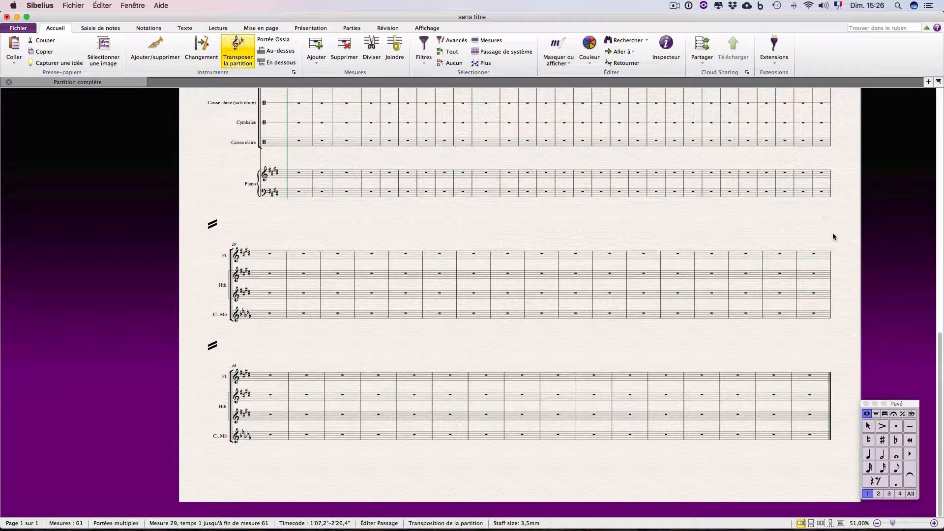
pyautogui.click(321, 25)
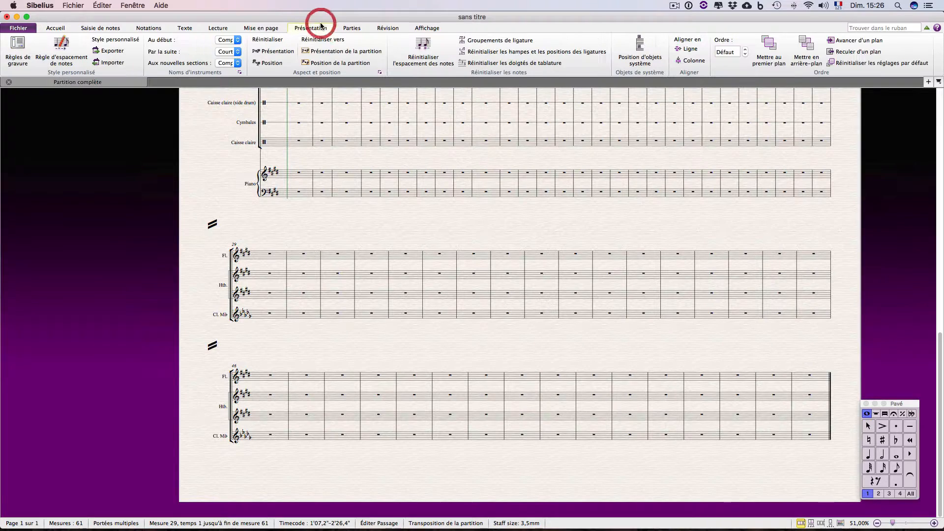
pyautogui.click(17, 60)
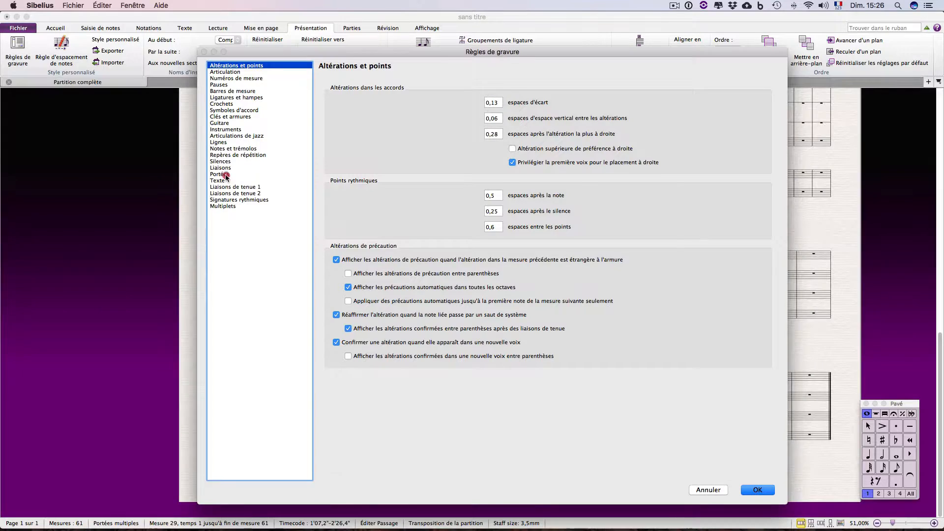
pyautogui.click(219, 175)
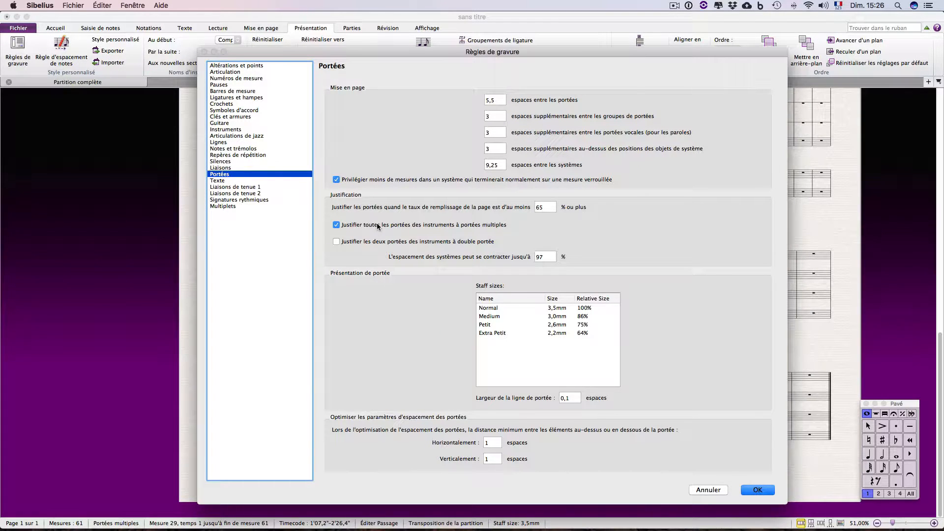
pyautogui.click(234, 130)
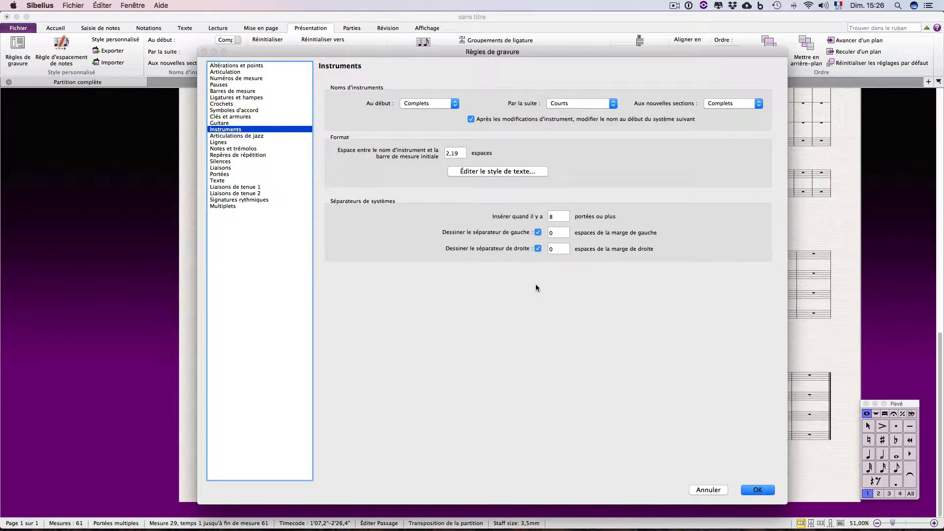
pyautogui.click(757, 490)
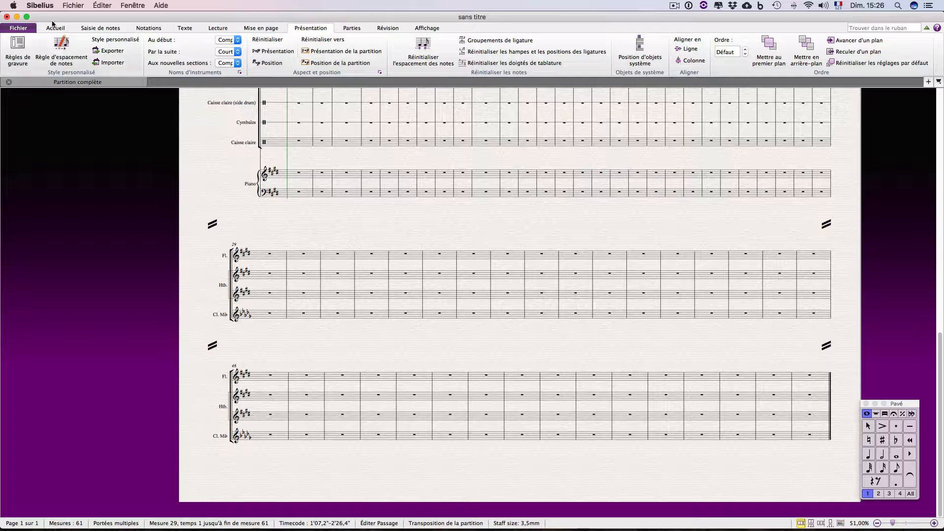
# - Disable the left system separator in the engraving rules
pyautogui.click(17, 51)
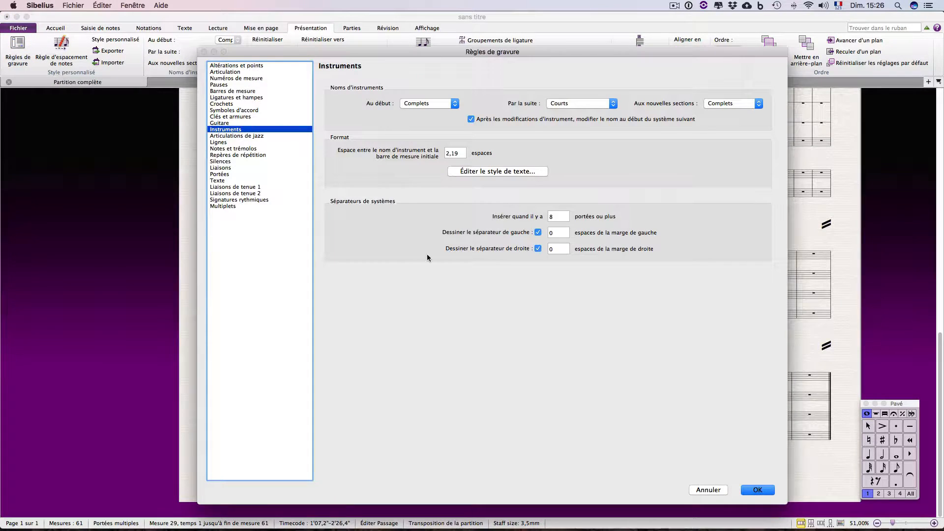
pyautogui.click(537, 232)
pyautogui.click(757, 490)
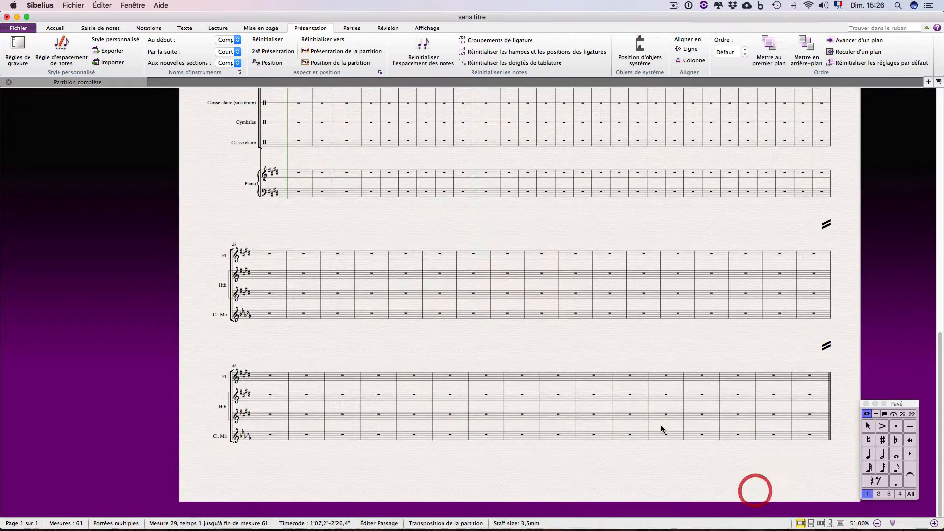
pyautogui.click(17, 52)
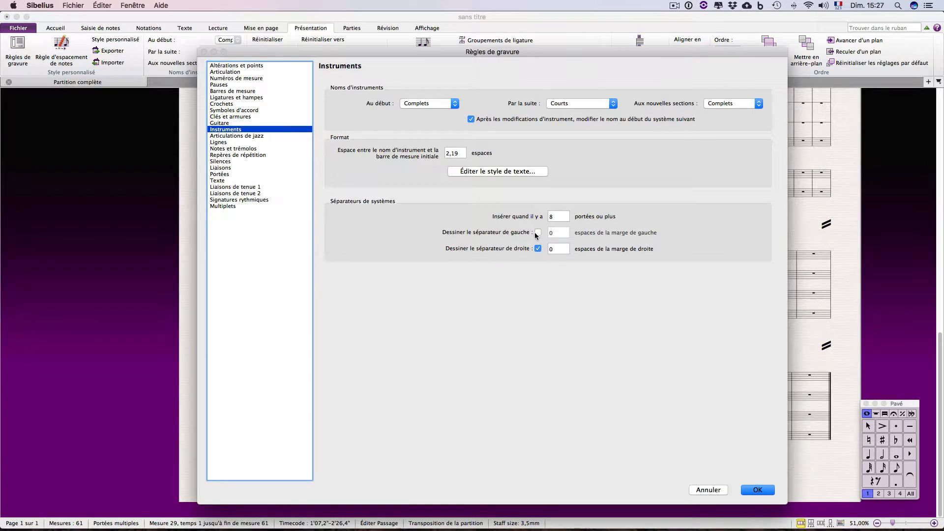
pyautogui.click(536, 235)
pyautogui.click(224, 175)
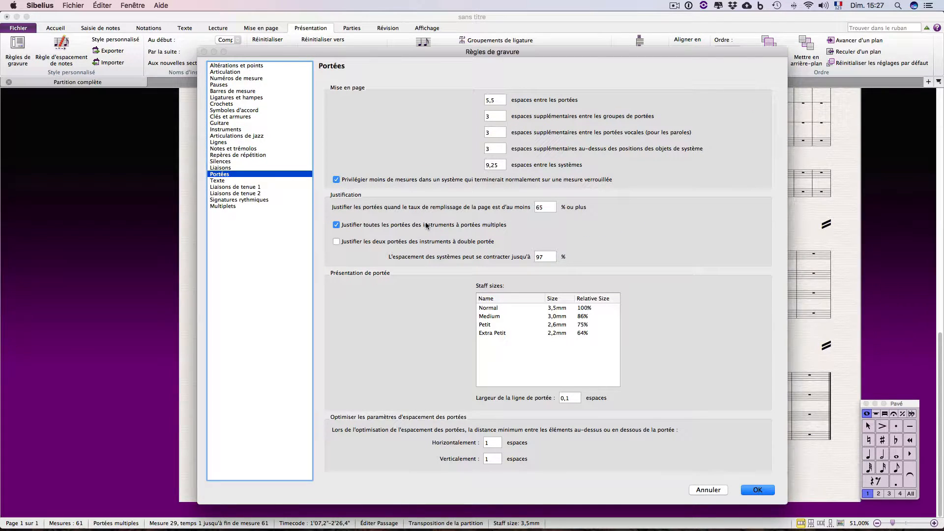
pyautogui.doubleClick(585, 318)
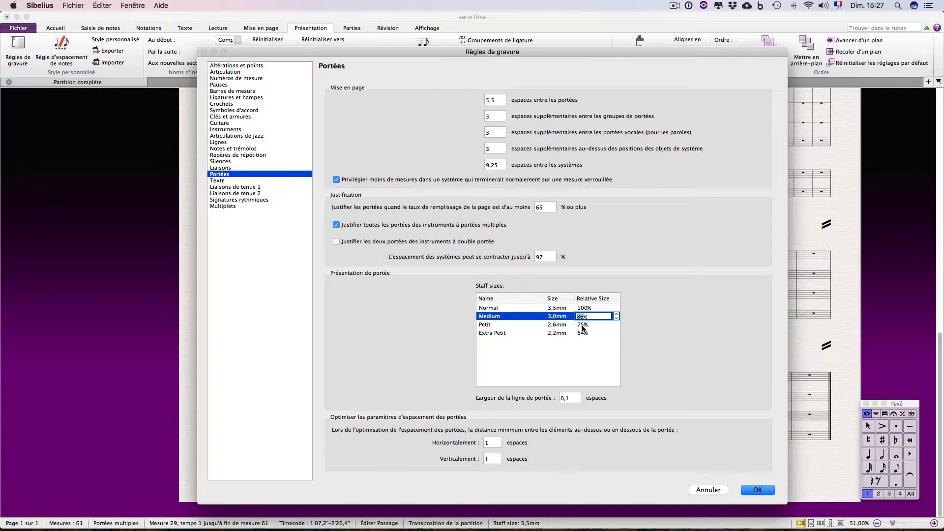
pyautogui.click(615, 321)
pyautogui.click(615, 320)
pyautogui.click(587, 334)
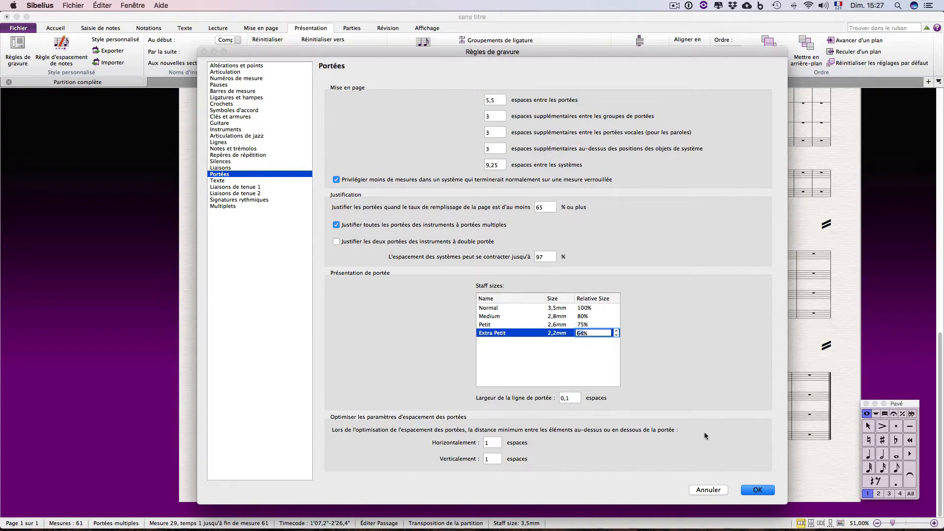
pyautogui.click(711, 489)
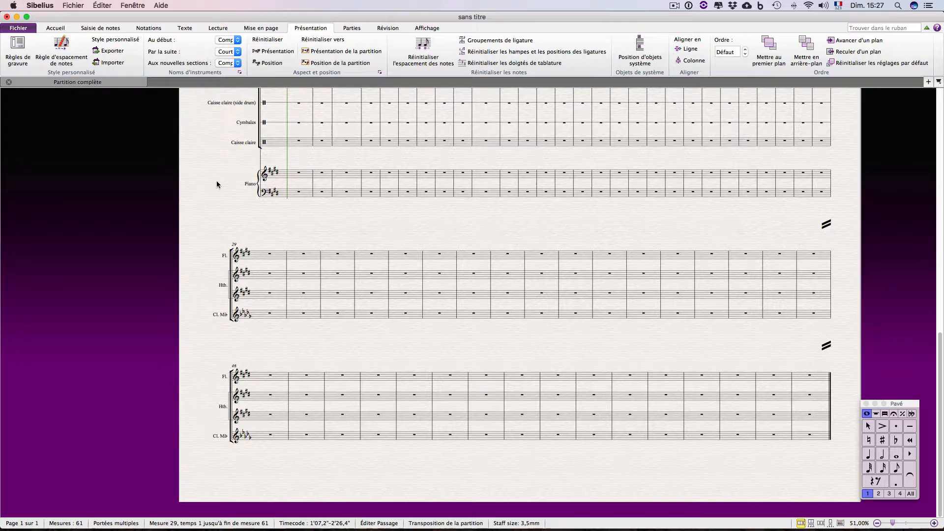
# - Examine the staff sizes offered for Flûte (a) in the score's instrument list and leave the list without changes
pyautogui.click(18, 28)
pyautogui.click(55, 28)
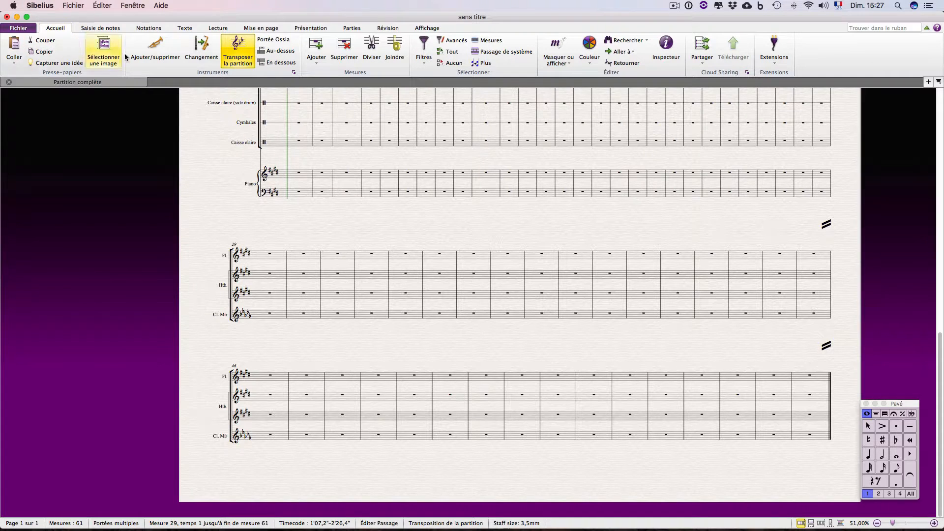
pyautogui.click(150, 53)
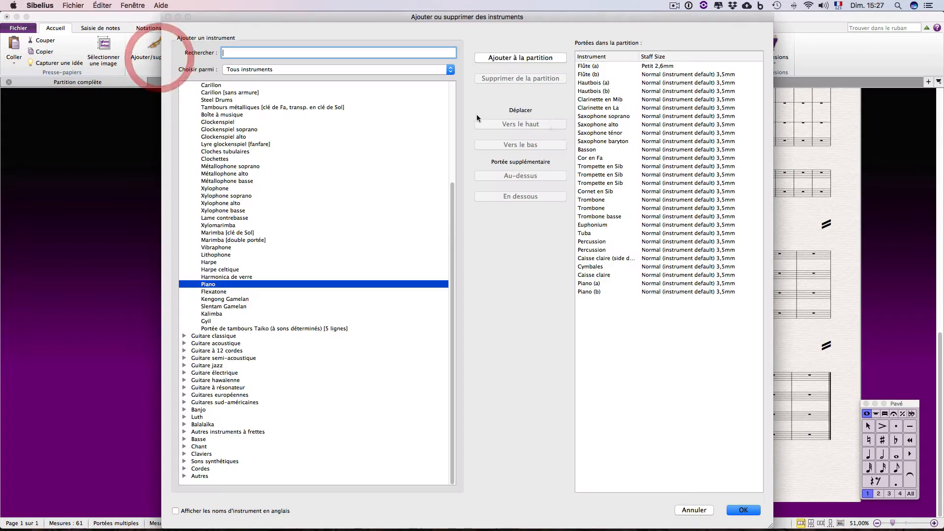
pyautogui.click(659, 69)
pyautogui.click(666, 67)
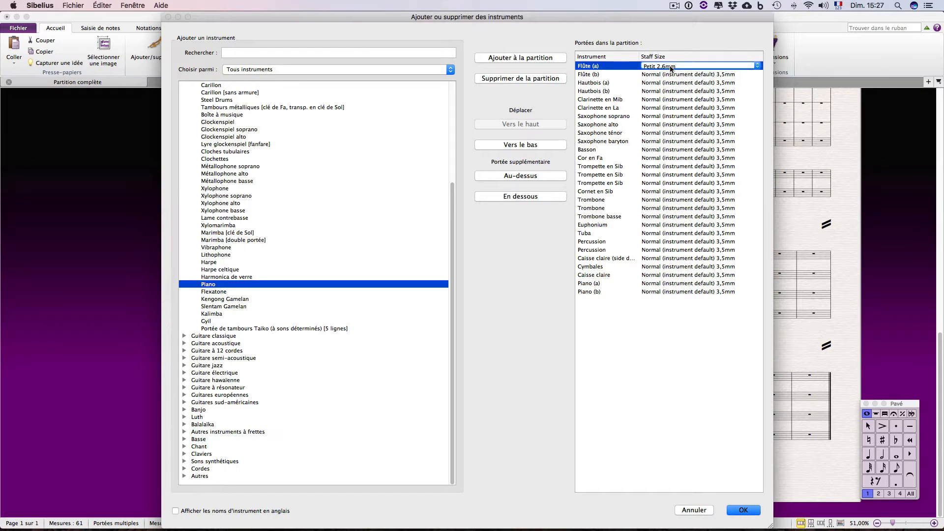
pyautogui.click(671, 69)
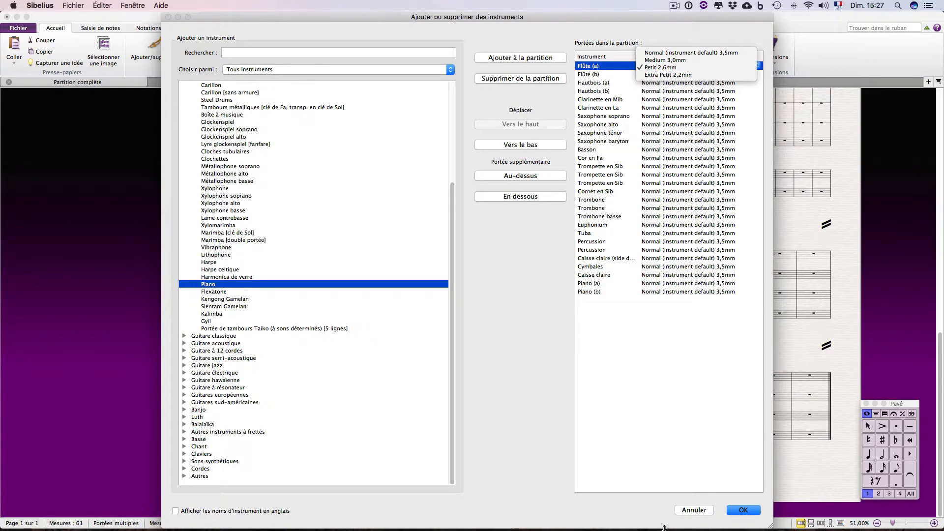
pyautogui.click(684, 513)
pyautogui.click(698, 513)
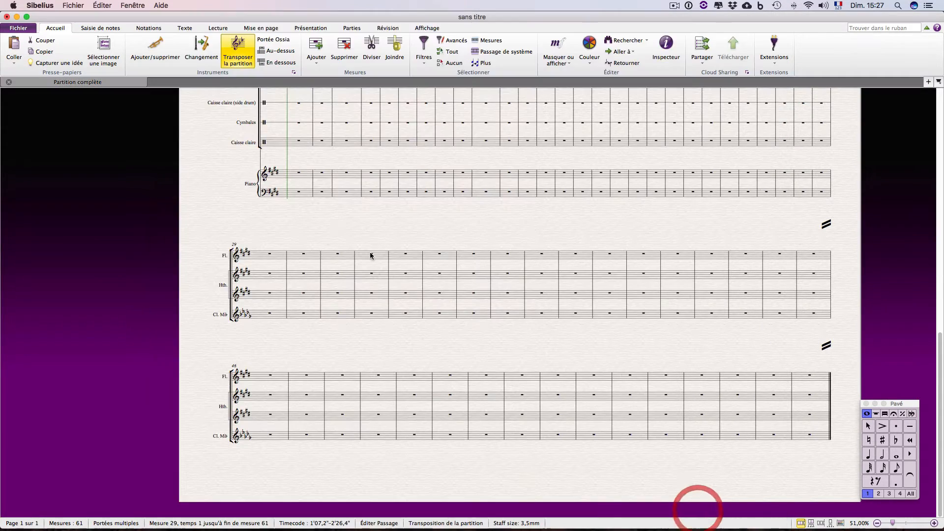
# - Set the relative size of Medium staves to 80% in the engraving rules
pyautogui.click(298, 28)
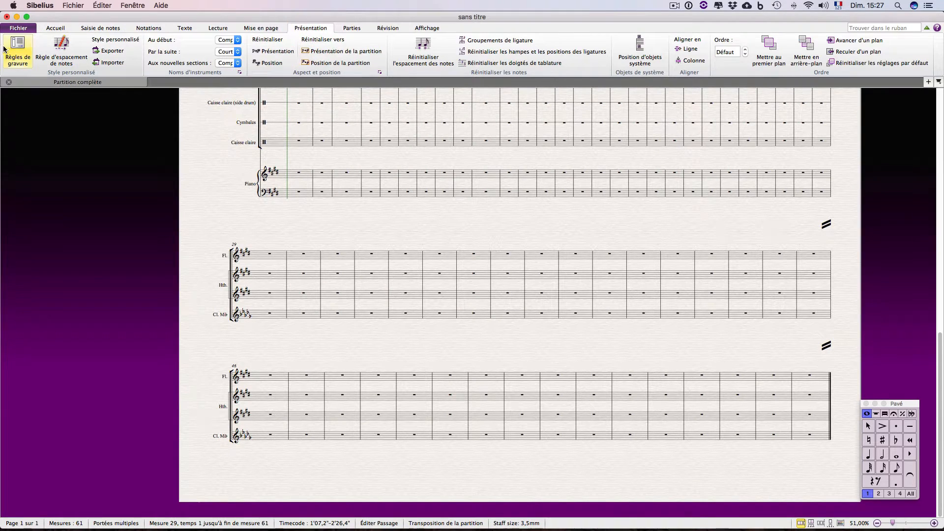
pyautogui.click(18, 50)
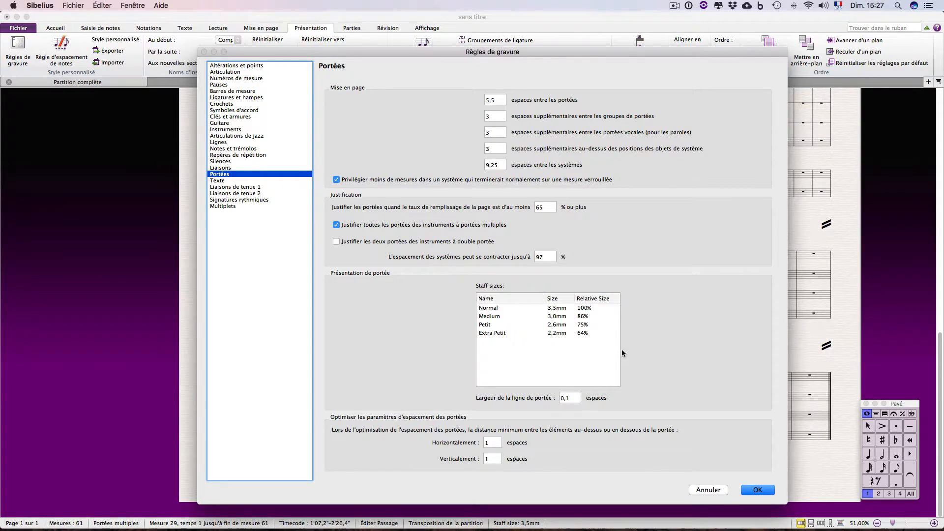
pyautogui.doubleClick(580, 316)
pyautogui.write('80')
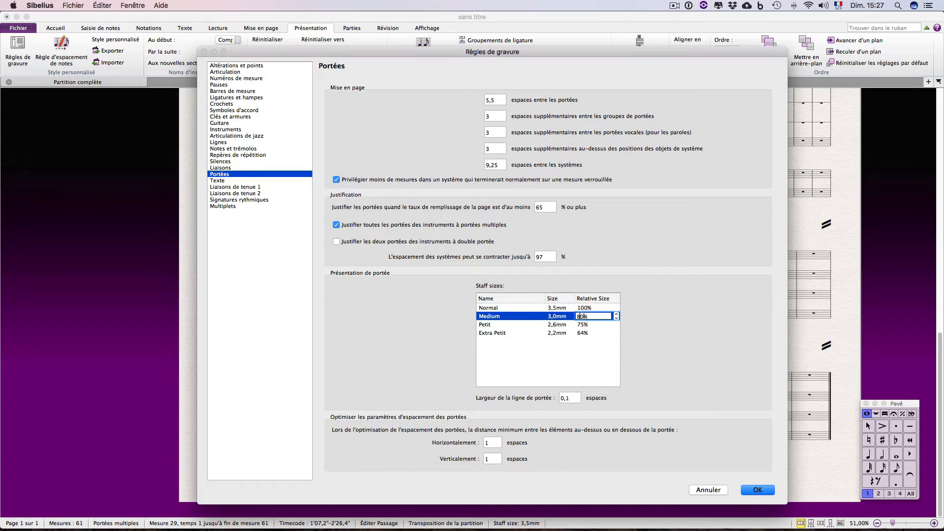
pyautogui.press('Return')
pyautogui.click(757, 490)
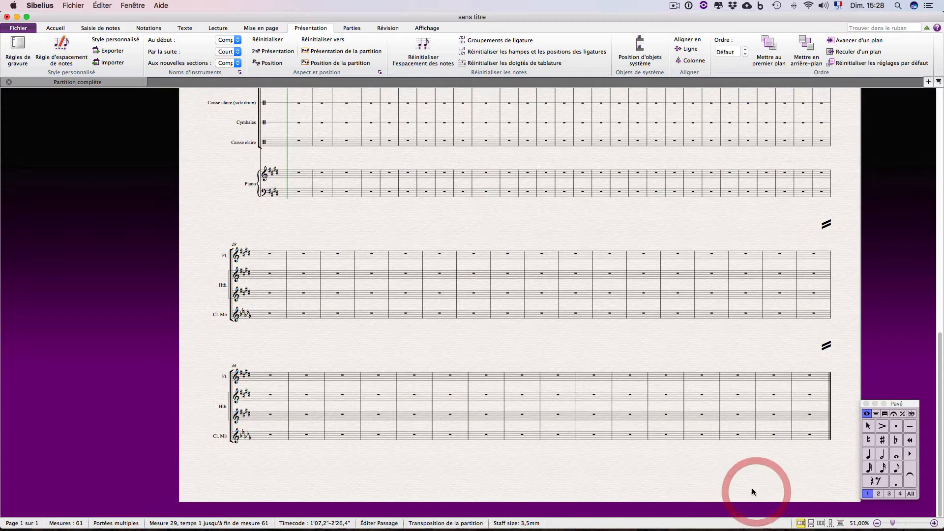
# - Set the staff size of Flûte (a) to Medium 2,8mm in the score's instrument list
pyautogui.click(493, 350)
pyautogui.click(56, 28)
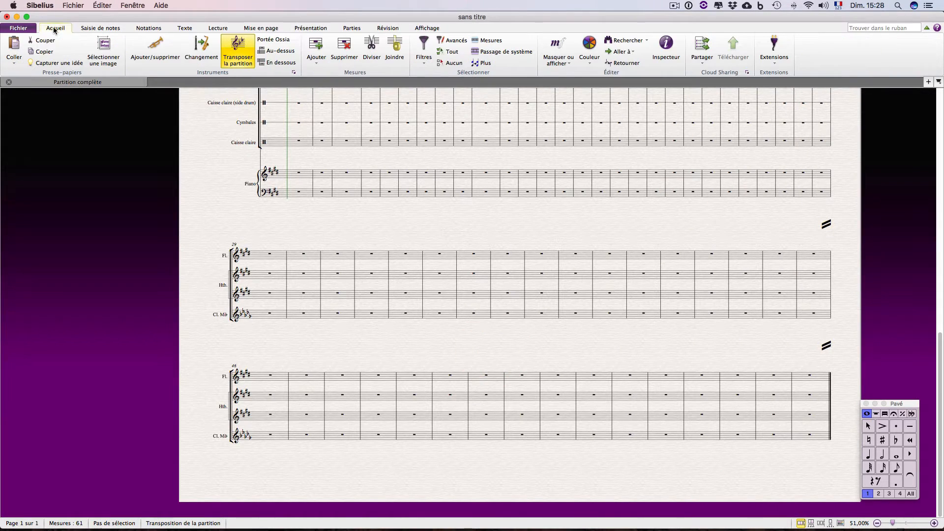
pyautogui.click(133, 59)
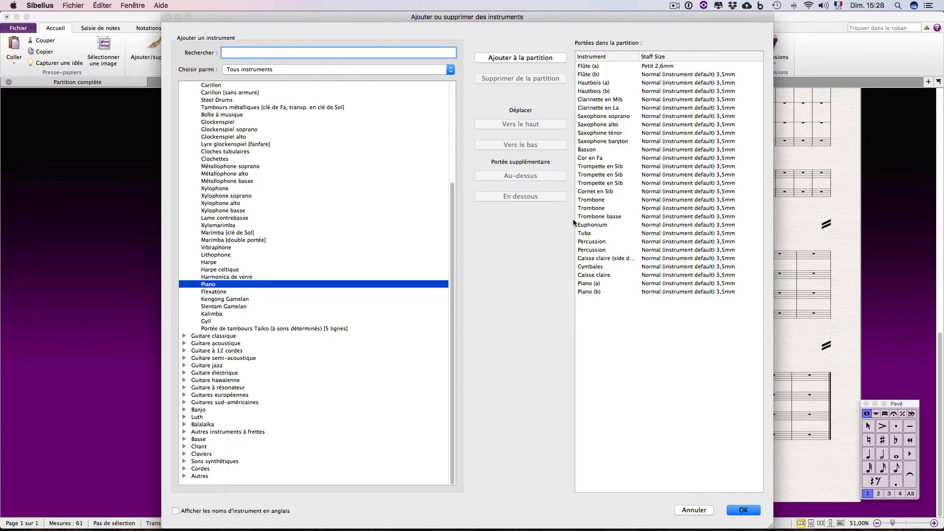
pyautogui.click(673, 65)
pyautogui.click(673, 66)
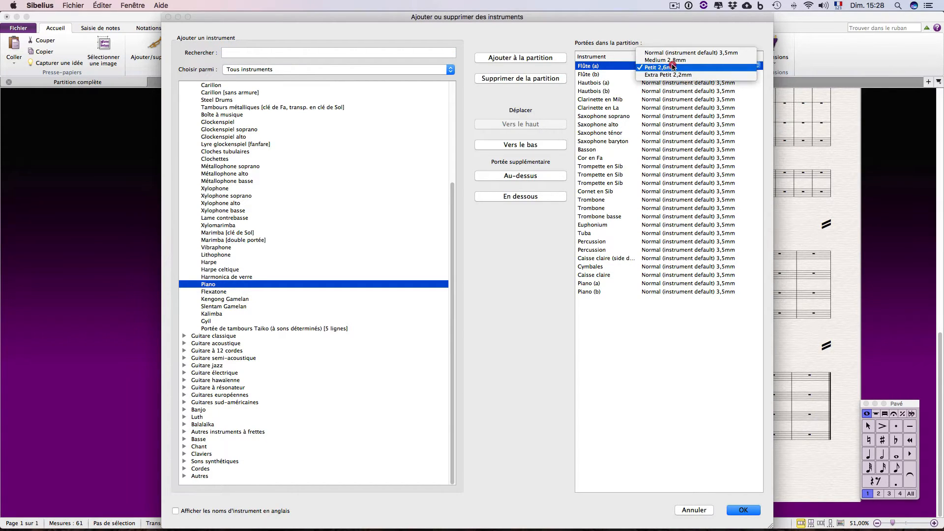
pyautogui.click(677, 65)
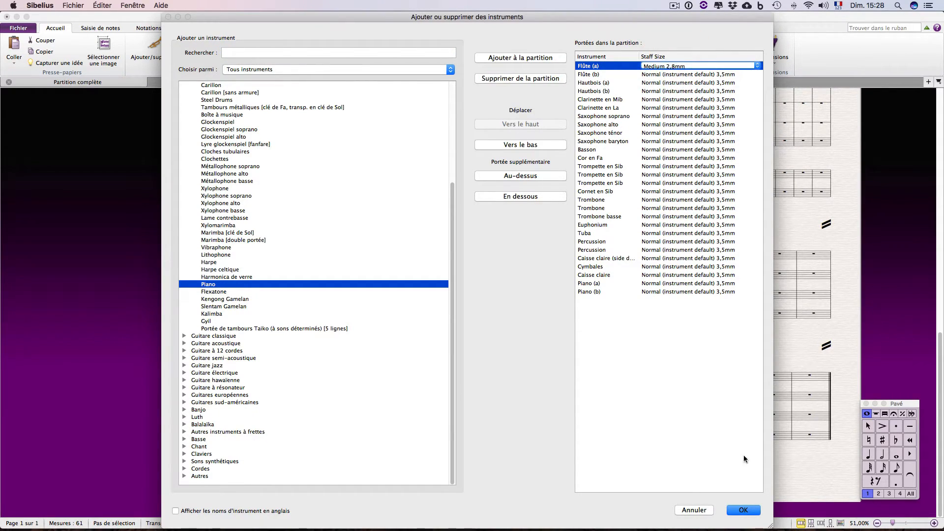
pyautogui.click(743, 510)
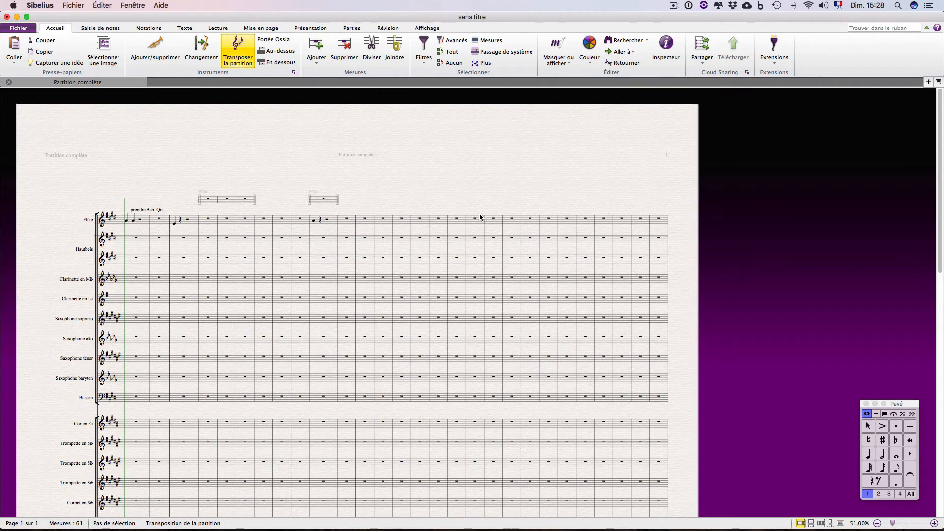
pyautogui.scroll(-2, 480, 217)
pyautogui.scroll(-3, 481, 217)
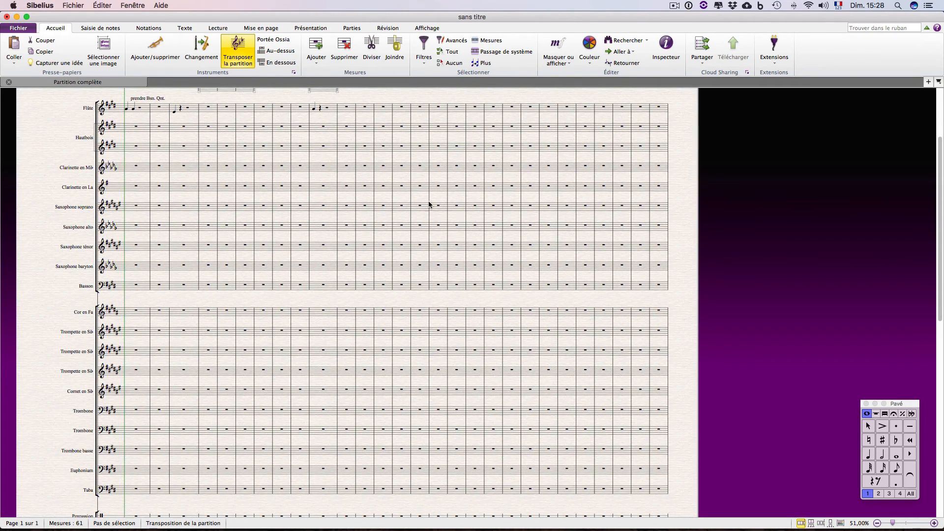